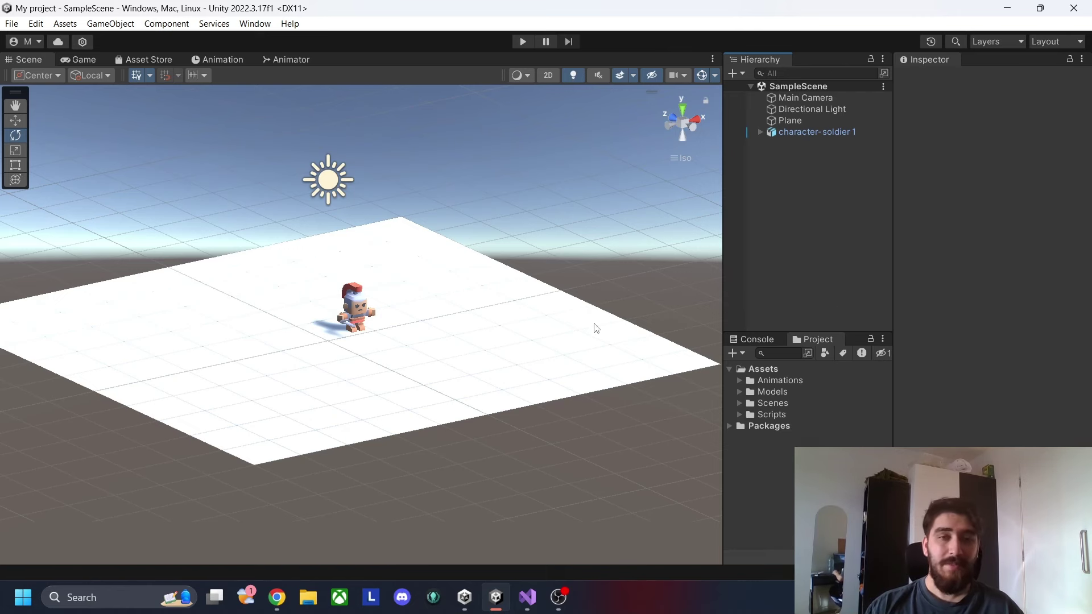
# Step: Run the soldier in Play mode, stop it, and show the idle/sprint/attack-melee-right Animator graph
pyautogui.click(351, 321)
pyautogui.click(830, 281)
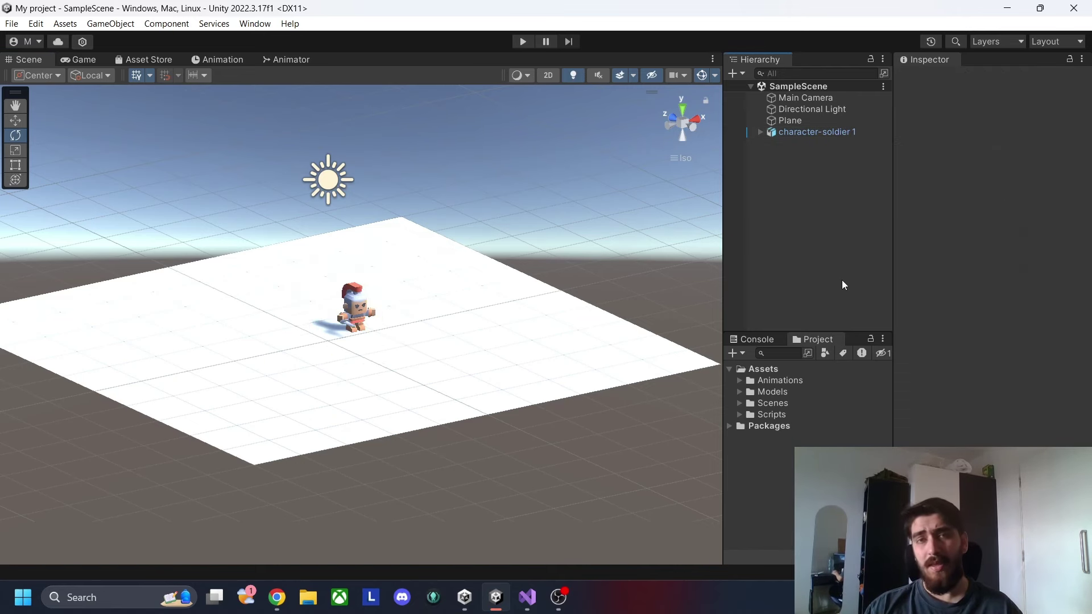
pyautogui.click(522, 41)
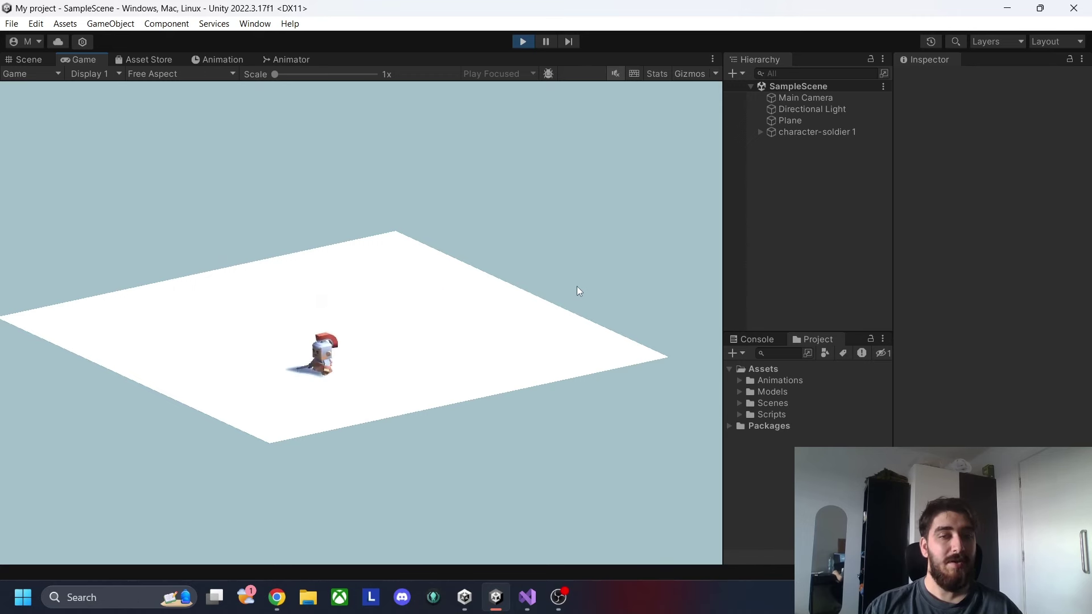
pyautogui.click(528, 42)
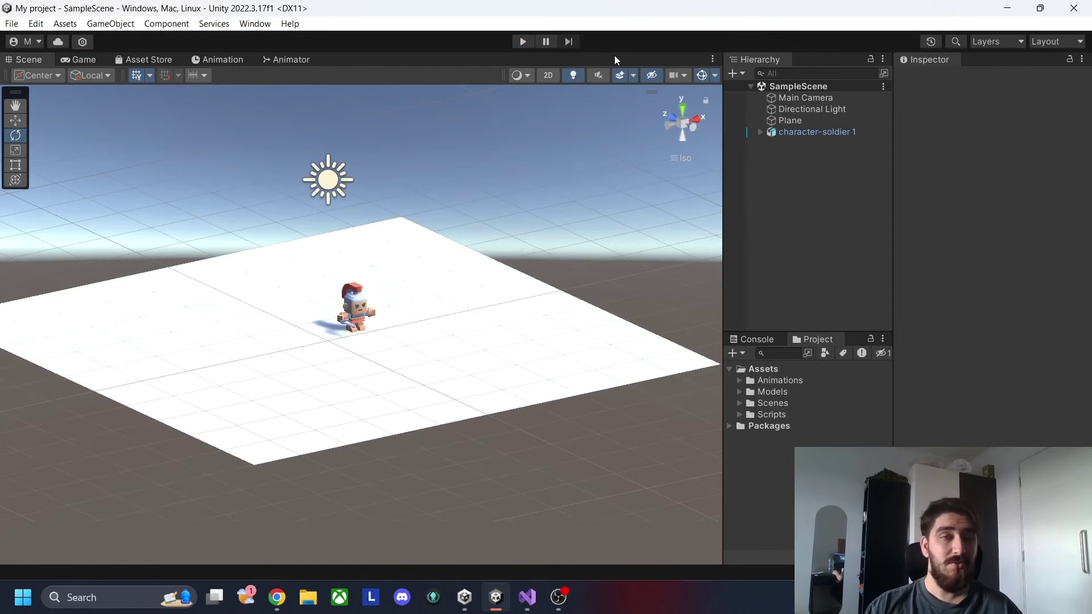
pyautogui.click(292, 59)
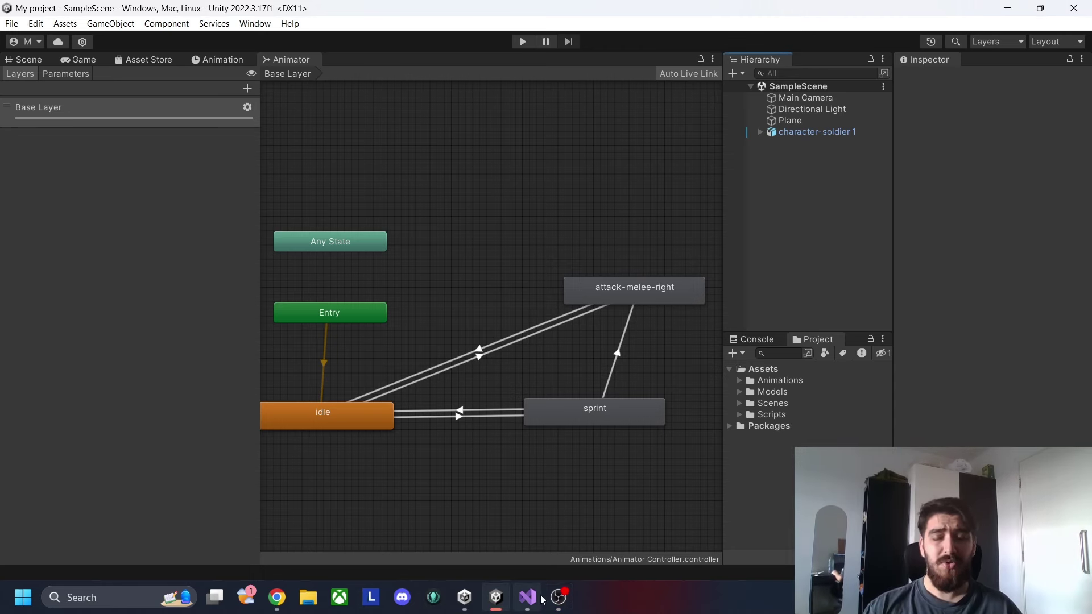
# Step: Switch to the Game view and browse the Project folders to the Animator Controller asset
pyautogui.click(80, 59)
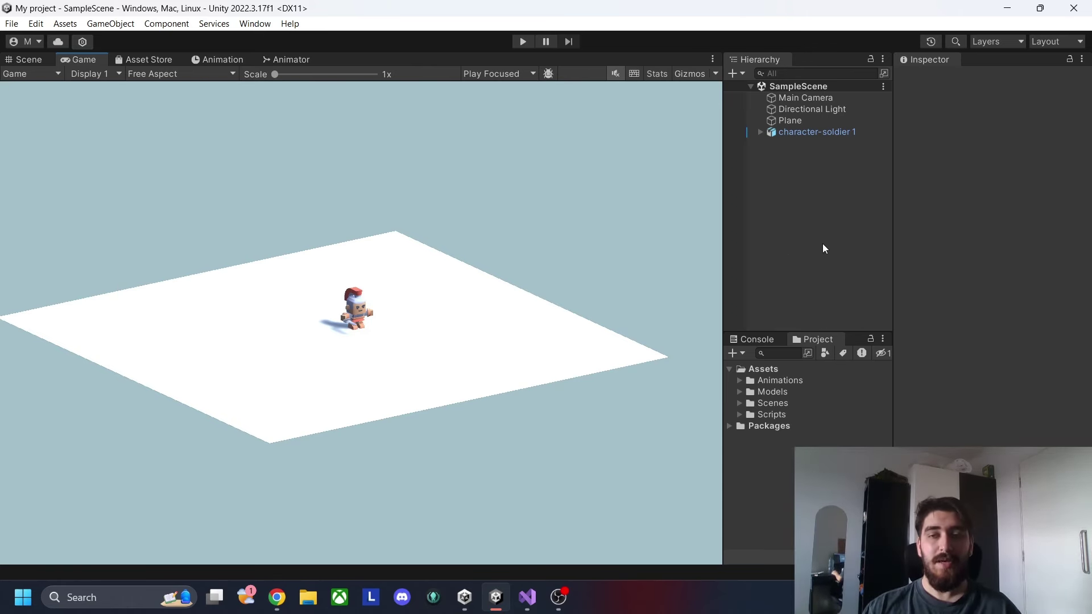
pyautogui.click(739, 414)
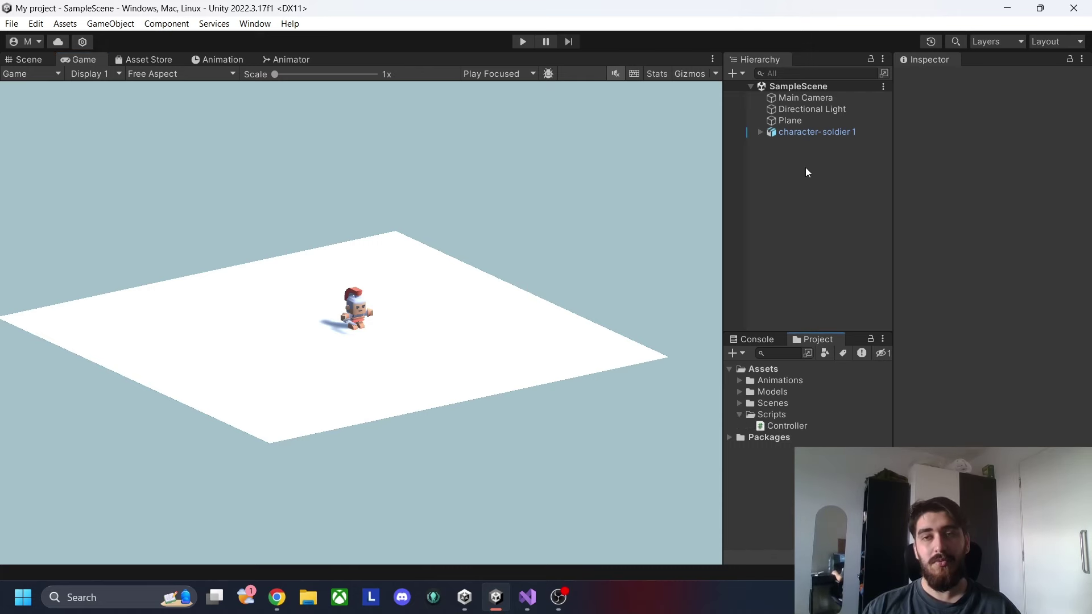
pyautogui.click(855, 132)
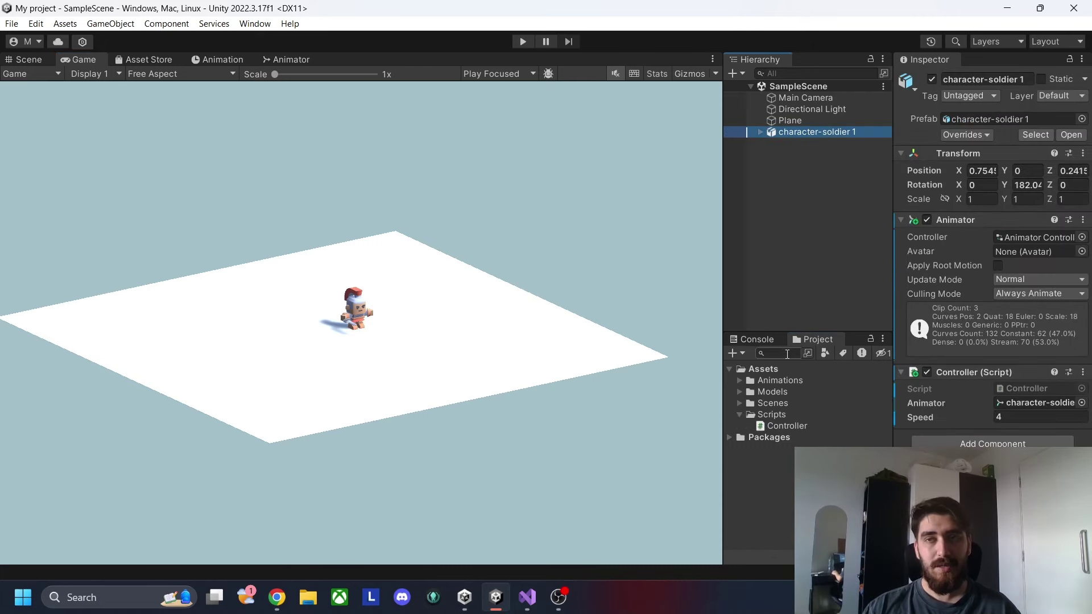
pyautogui.click(739, 391)
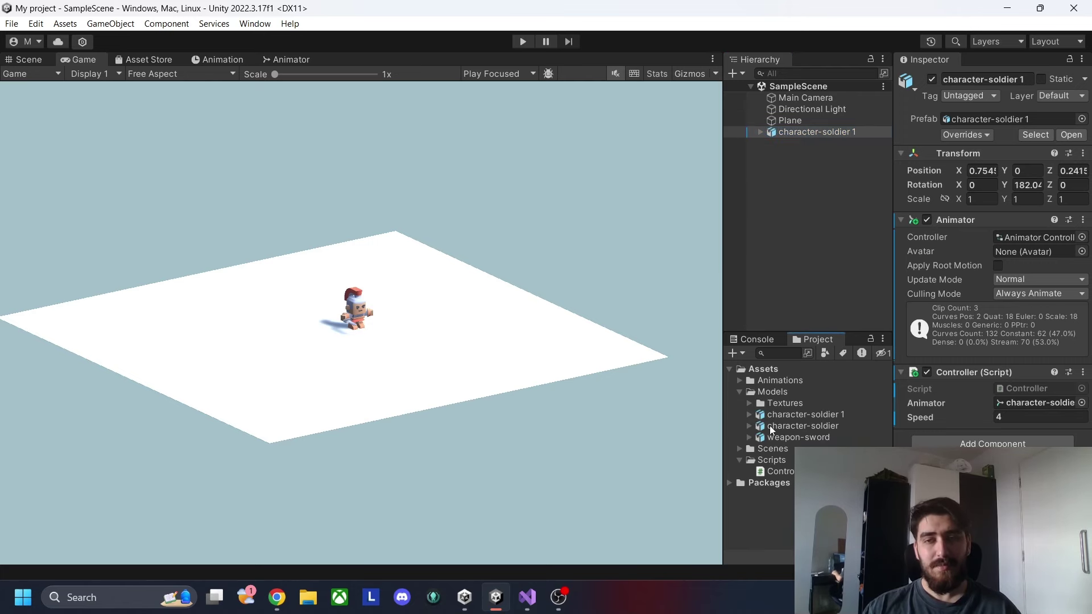
pyautogui.click(740, 391)
pyautogui.click(739, 380)
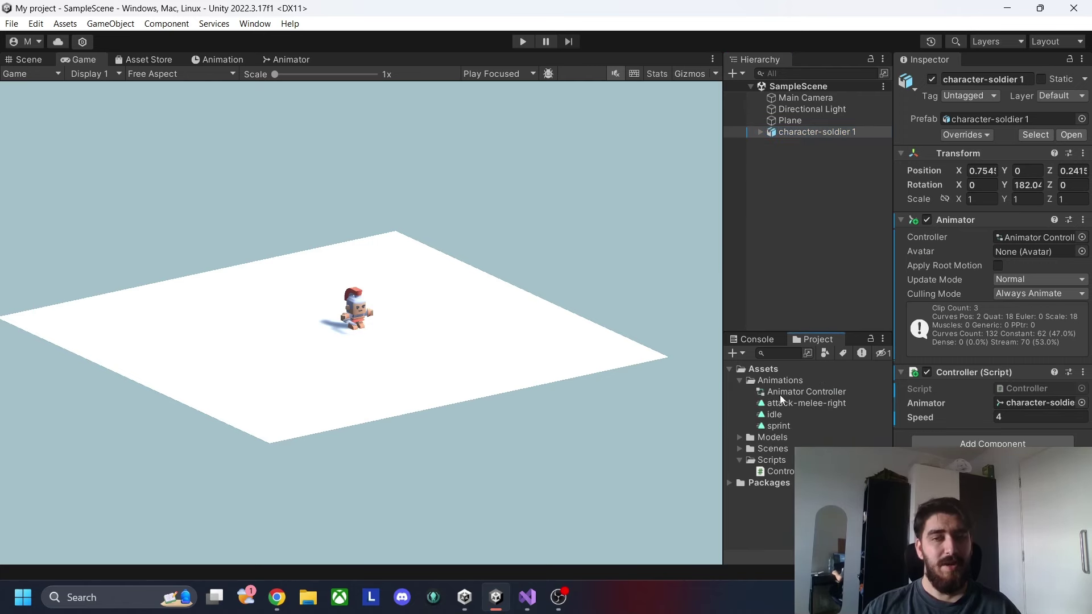
pyautogui.click(739, 437)
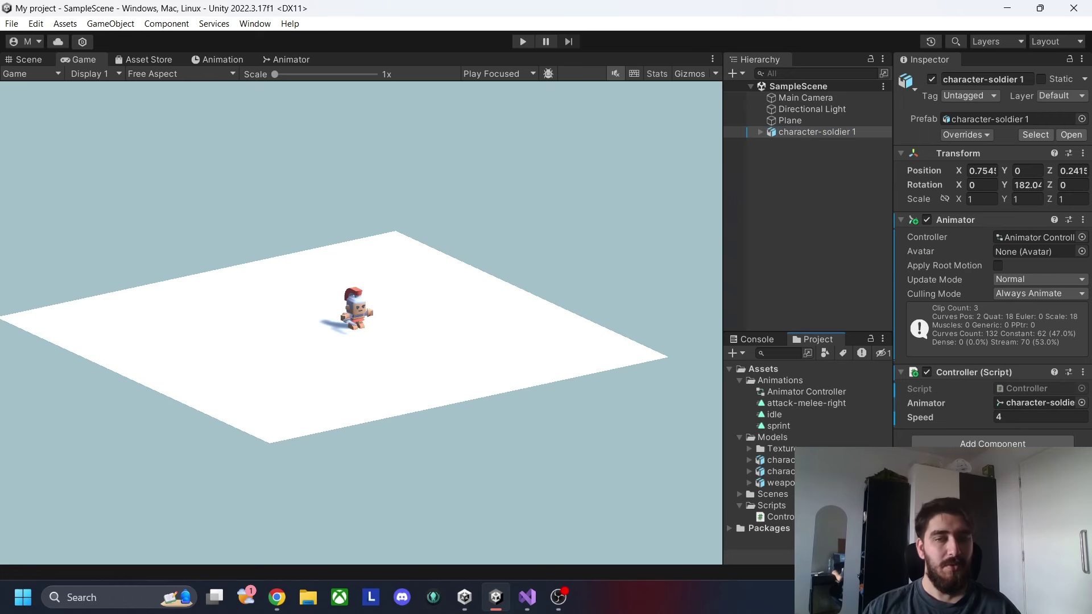
pyautogui.click(785, 393)
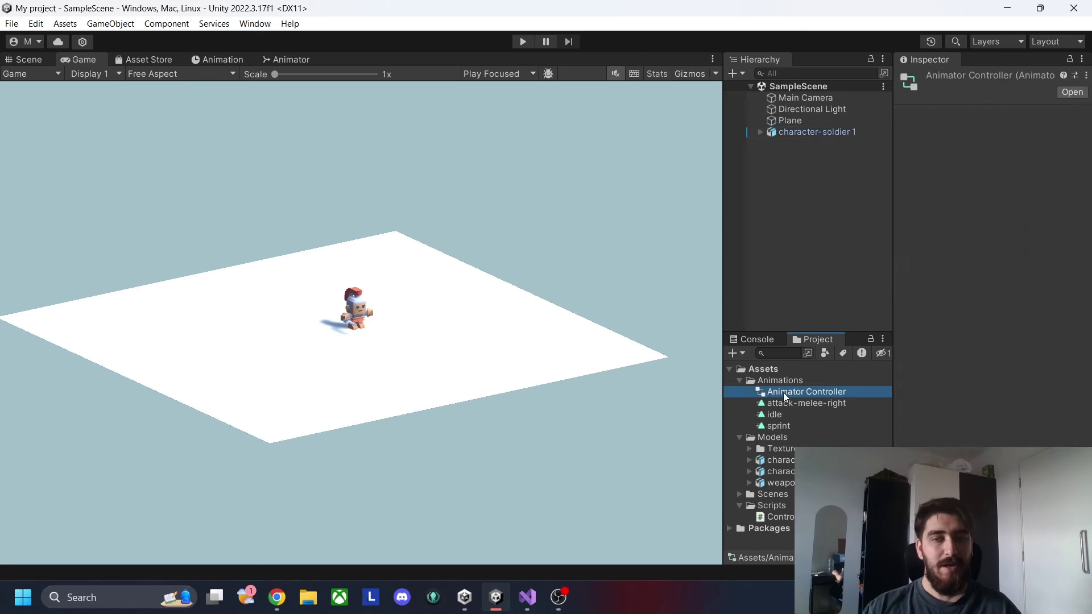
# Step: Select the Scripts > Controller script to preview its code in the Inspector
pyautogui.click(740, 437)
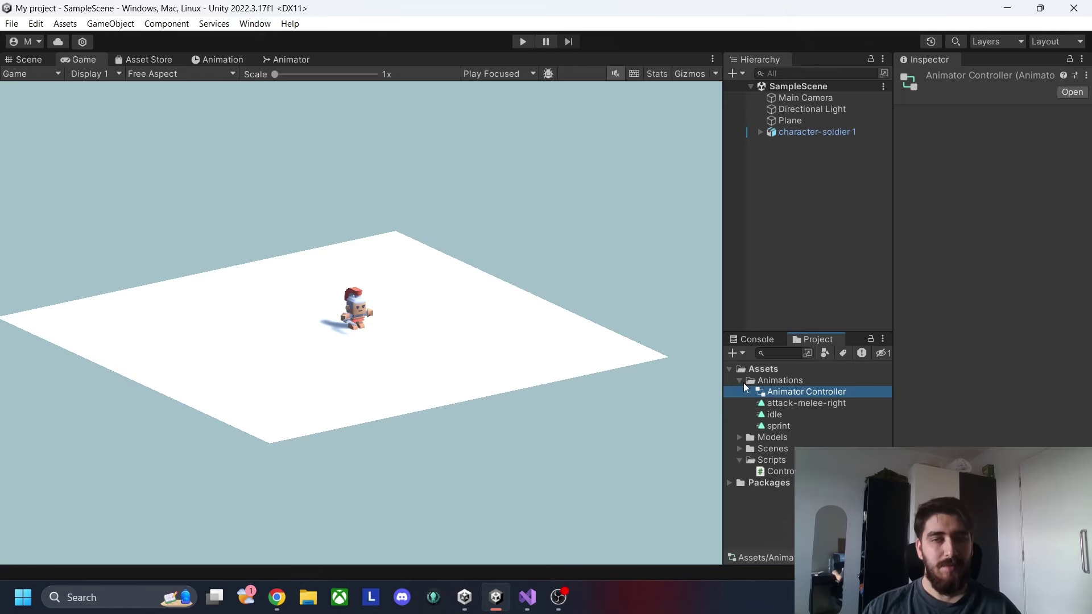
pyautogui.click(740, 380)
pyautogui.click(784, 415)
pyautogui.click(794, 426)
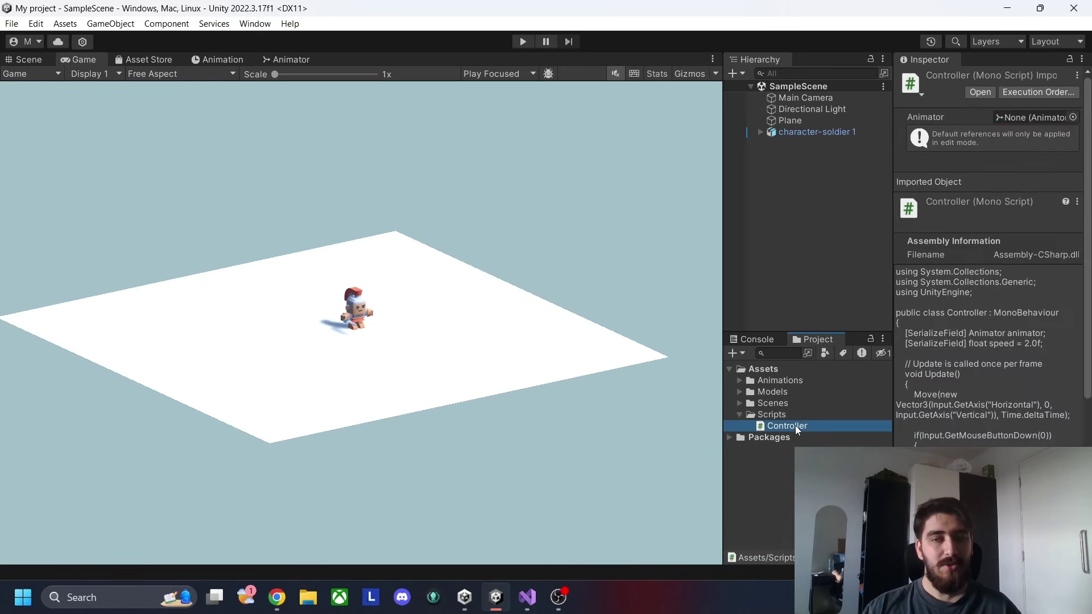
# Step: Open Controller.cs in Visual Studio and review the line-13 Move call and Move method (lines 23–31)
pyautogui.doubleClick(814, 426)
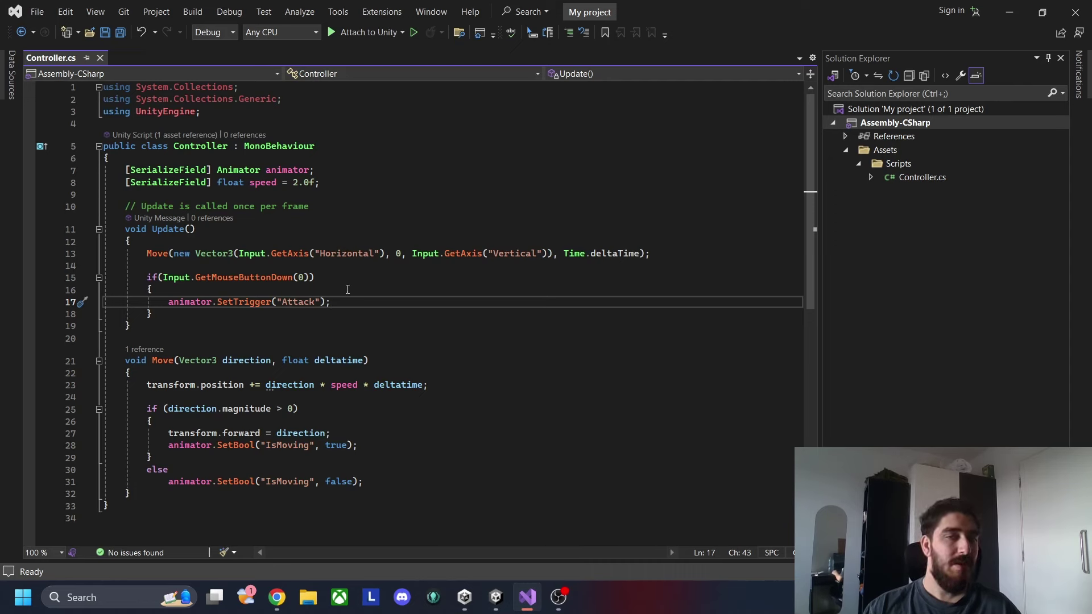
pyautogui.moveTo(142, 253); pyautogui.dragTo(658, 253)
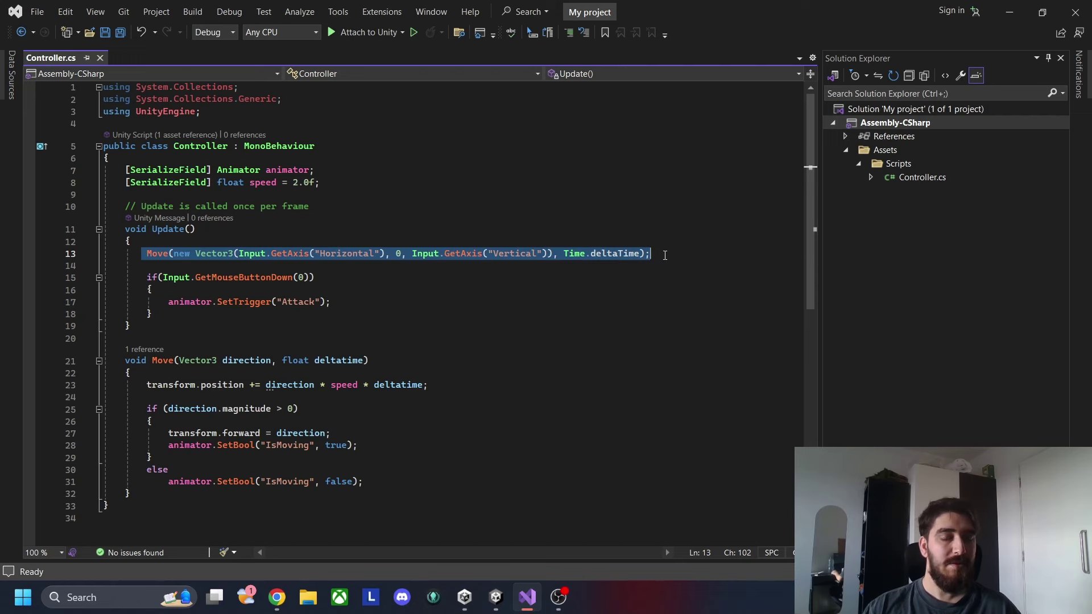
pyautogui.click(665, 255)
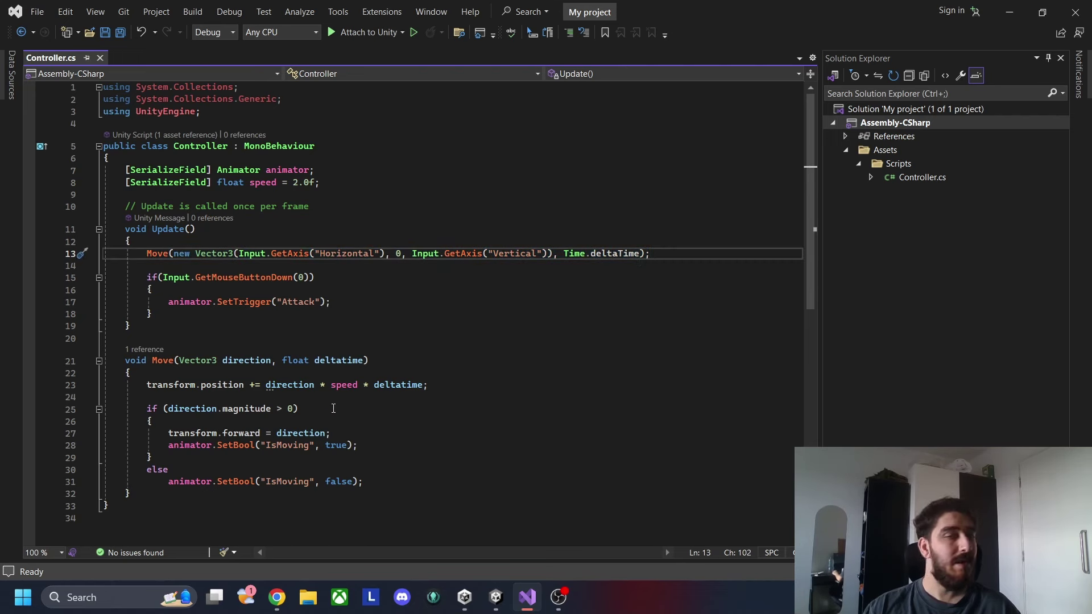
pyautogui.moveTo(147, 384); pyautogui.dragTo(400, 484)
pyautogui.click(401, 484)
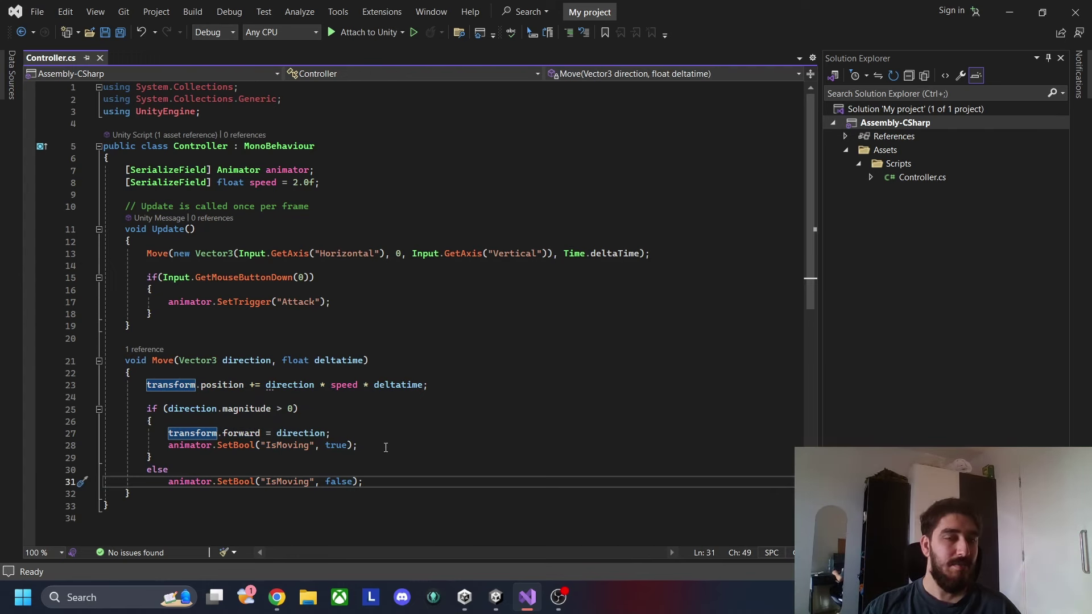
# Step: Review the IsMoving branch and the mouse-click Attack trigger on lines 15–17, then return to Unity
pyautogui.moveTo(363, 446); pyautogui.dragTo(167, 451)
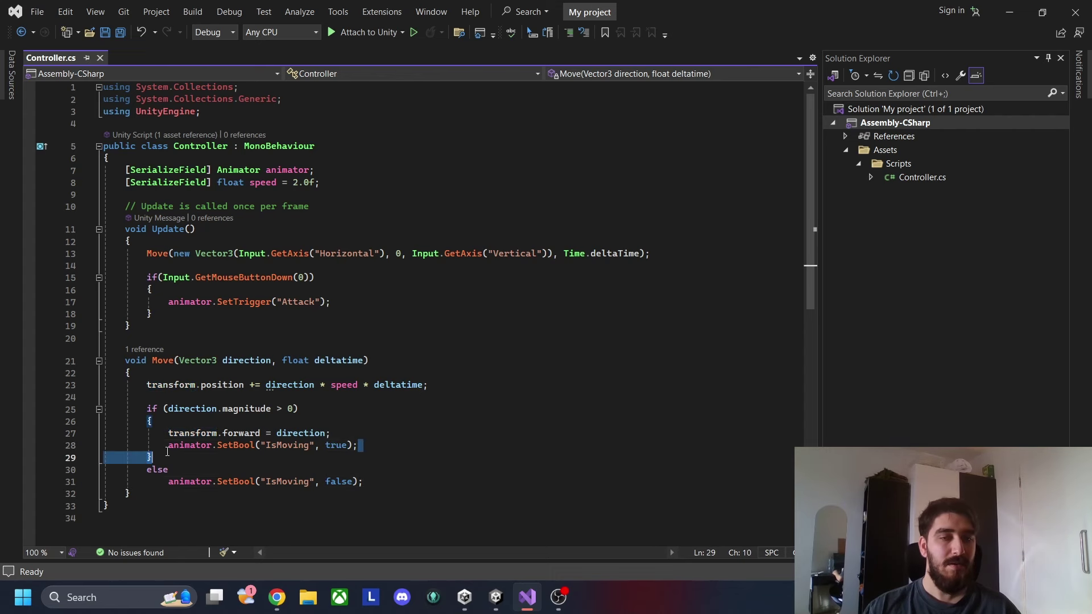
pyautogui.click(413, 441)
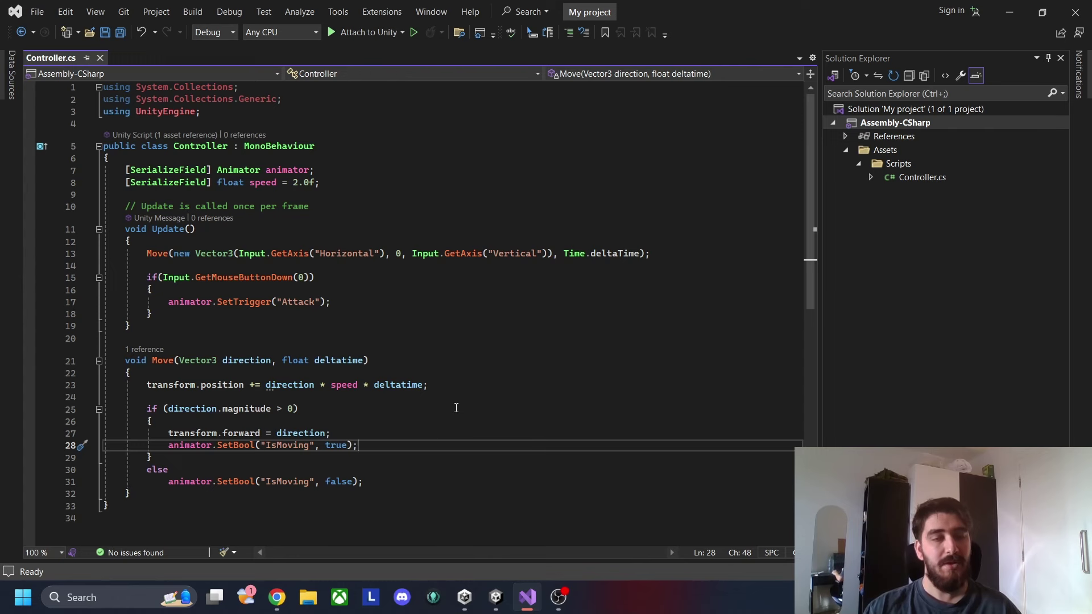
pyautogui.moveTo(330, 302); pyautogui.dragTo(164, 302)
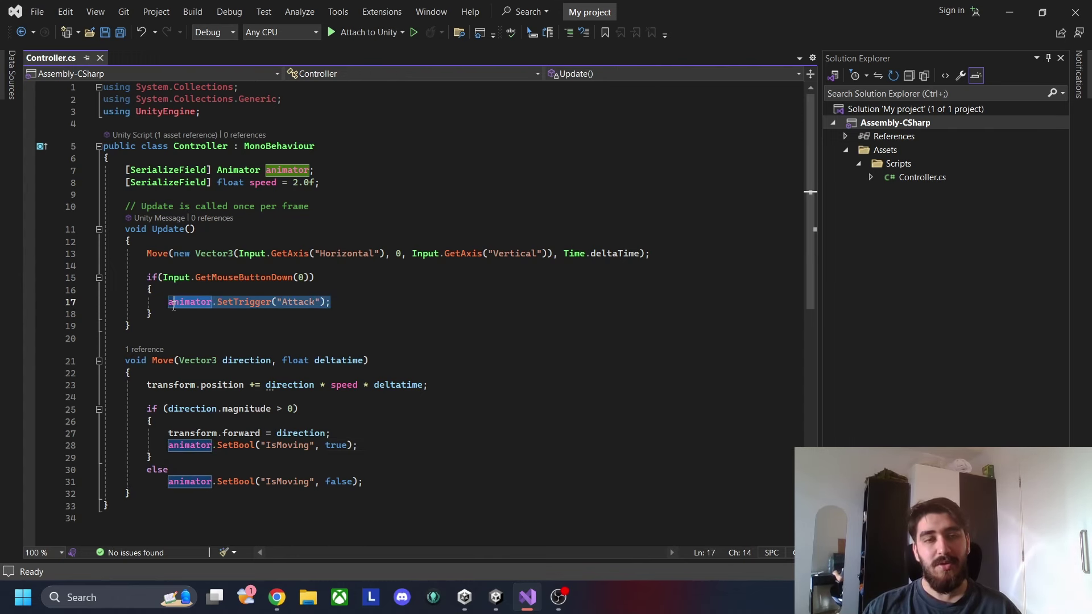
pyautogui.click(383, 289)
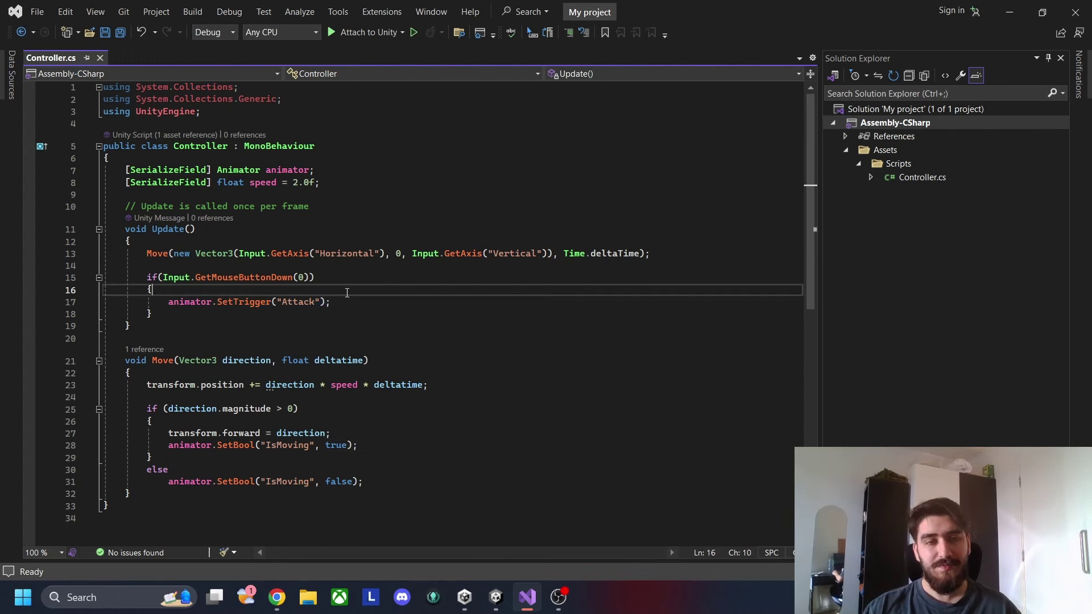
pyautogui.moveTo(331, 305); pyautogui.dragTo(147, 277)
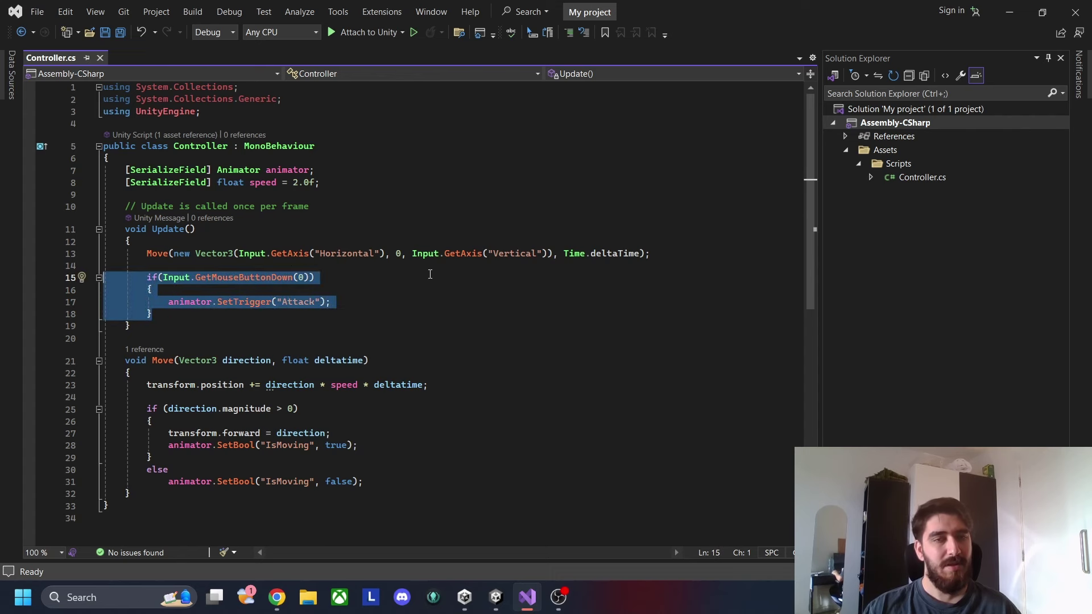
pyautogui.click(497, 277)
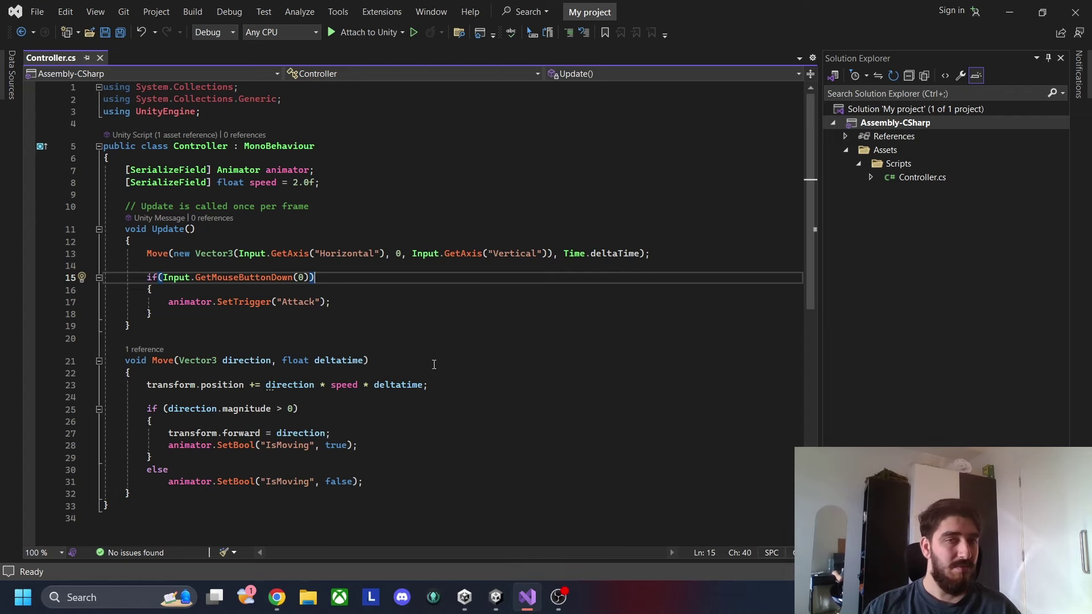
pyautogui.click(495, 597)
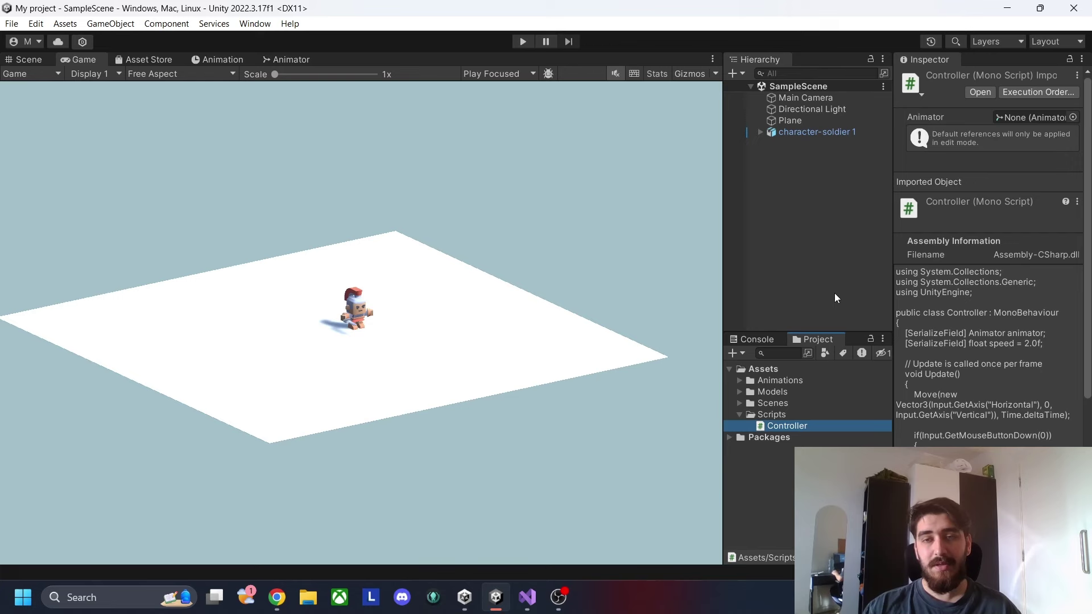
# Step: Open the Animator Controller graph and select the idle and sprint states, nudging sprint slightly
pyautogui.click(740, 380)
pyautogui.doubleClick(796, 391)
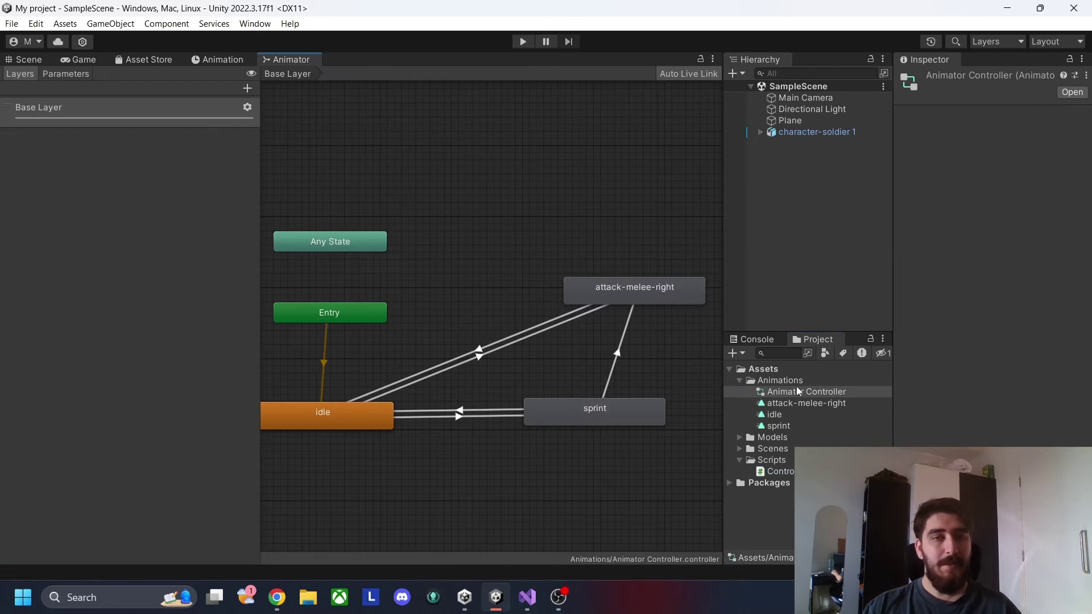
pyautogui.scroll(-2, 525, 288)
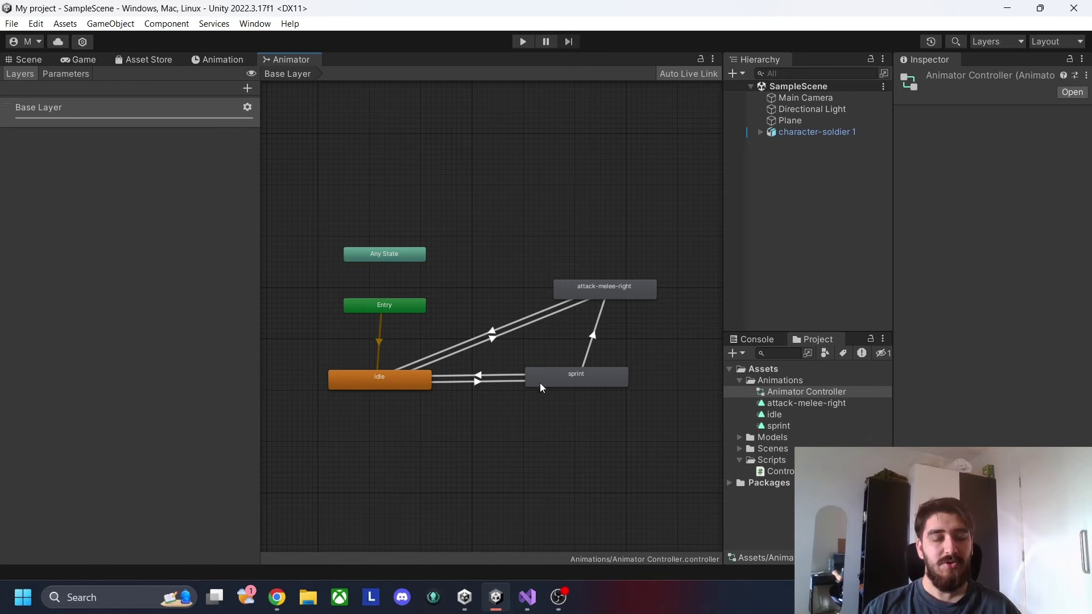
pyautogui.click(420, 382)
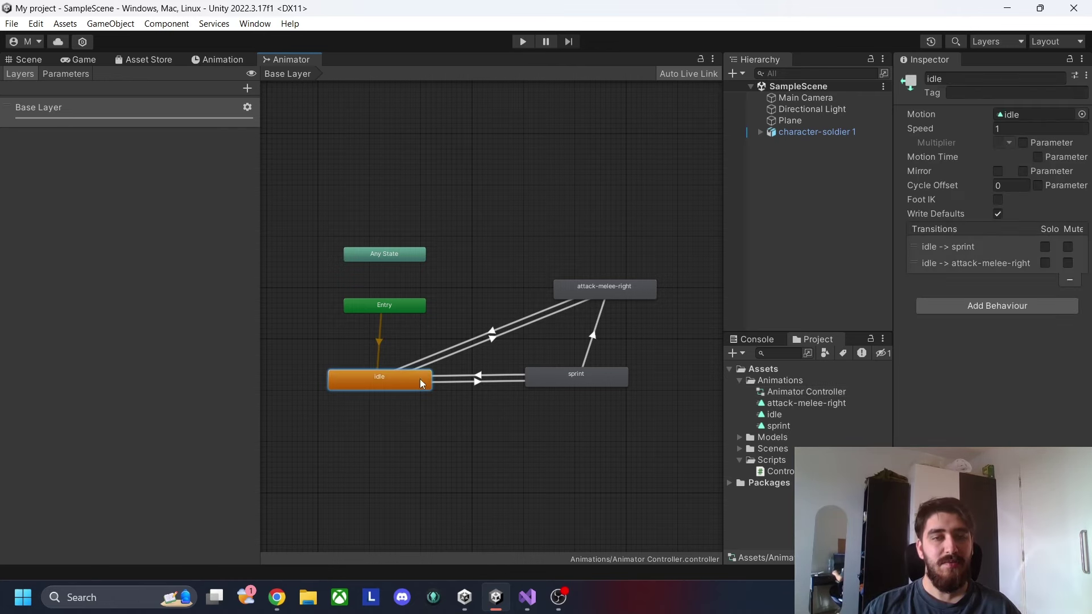
pyautogui.click(566, 385)
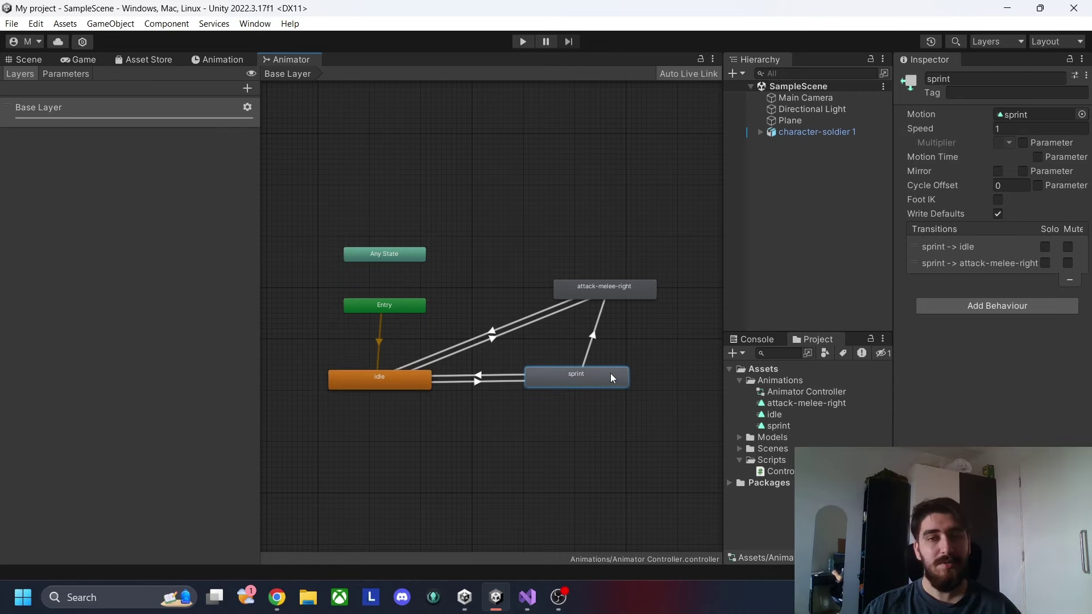
pyautogui.moveTo(588, 373); pyautogui.dragTo(585, 371)
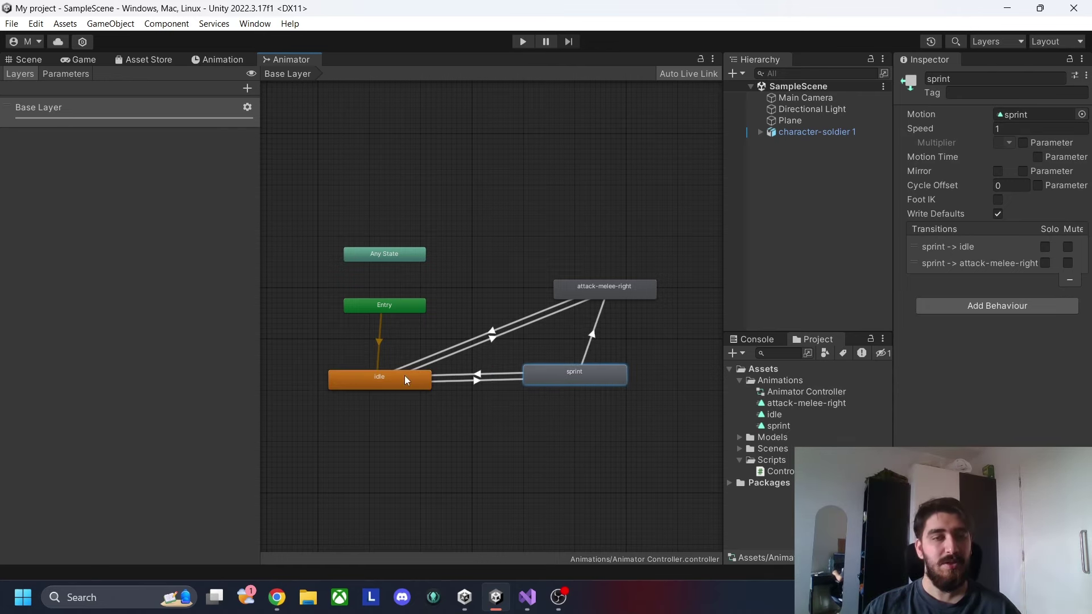
# Step: Inspect the idle/sprint and sprint-to-attack transitions, then view the IsMoving and Attack parameters
pyautogui.click(478, 380)
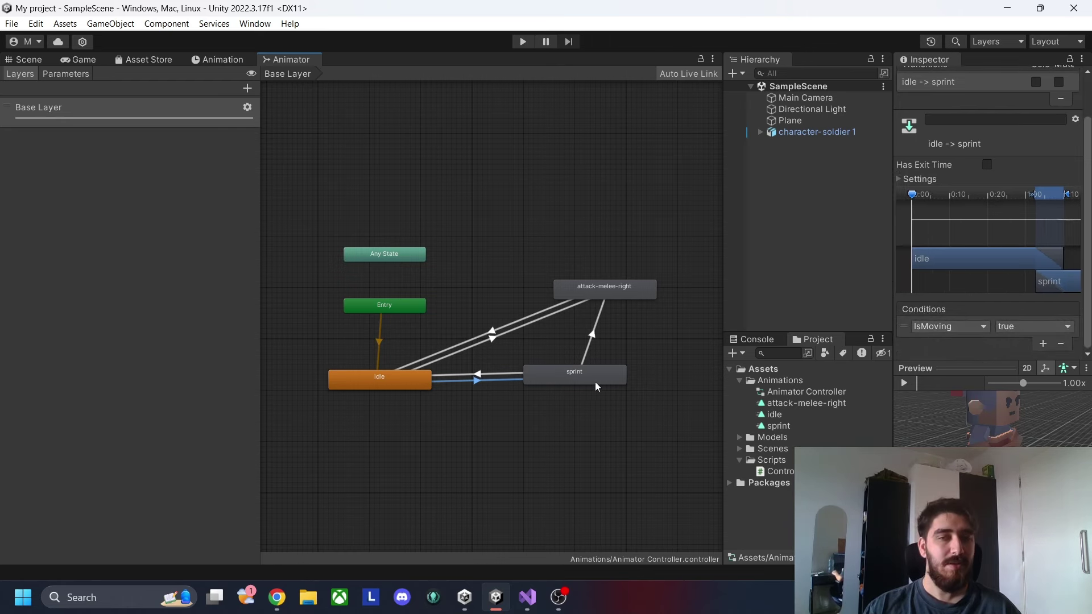
pyautogui.click(493, 373)
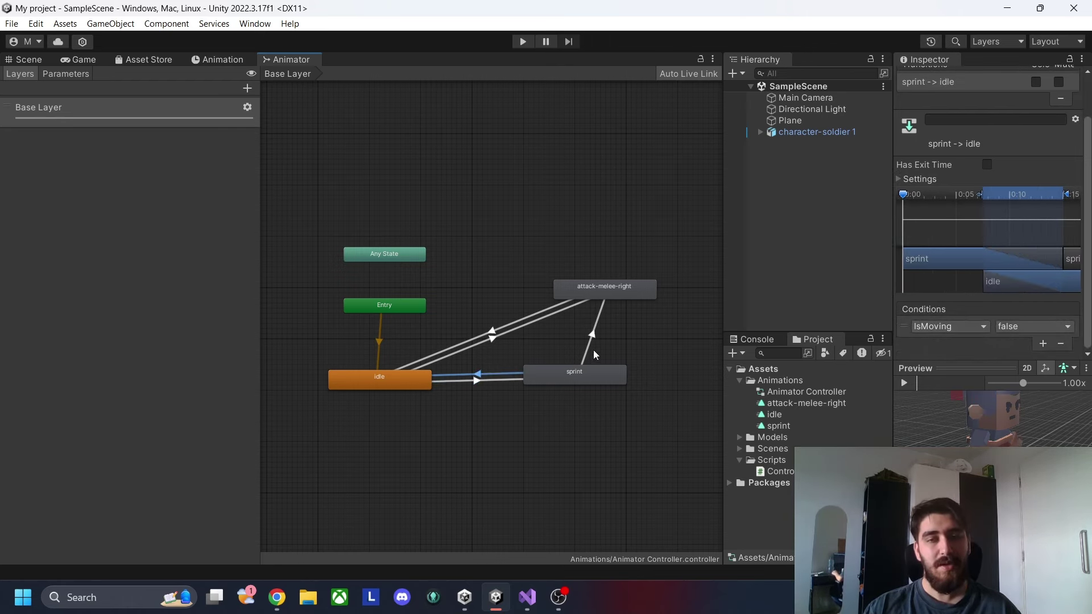
pyautogui.click(591, 337)
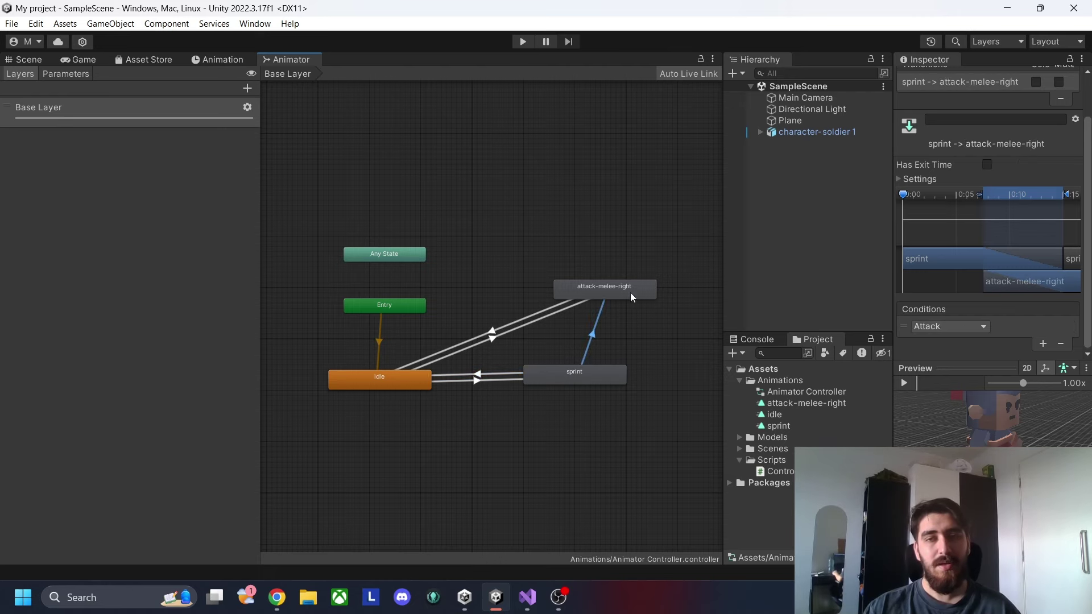
pyautogui.click(66, 74)
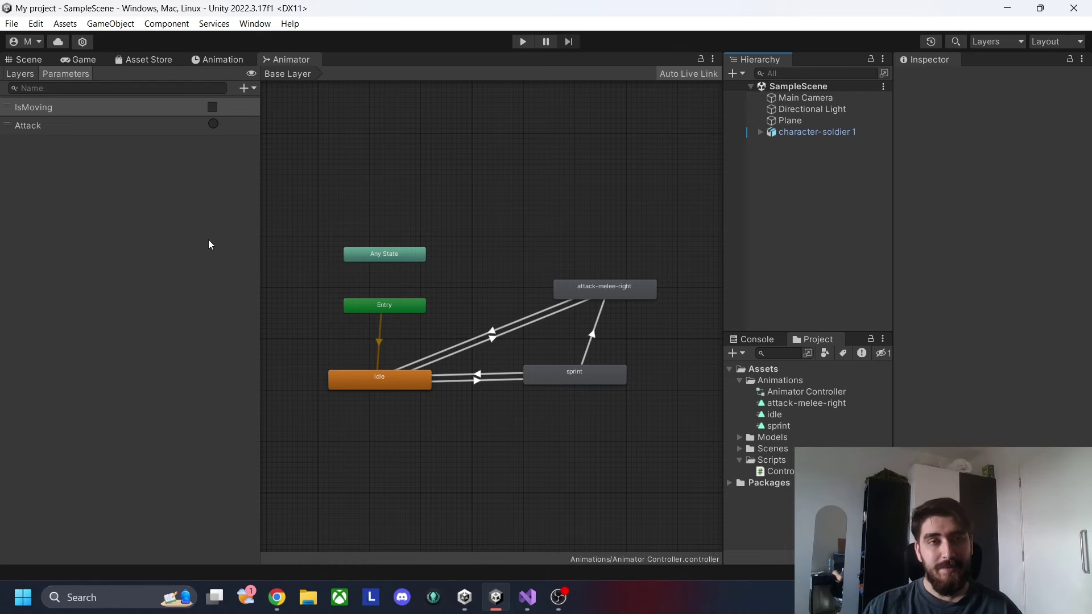
pyautogui.click(20, 74)
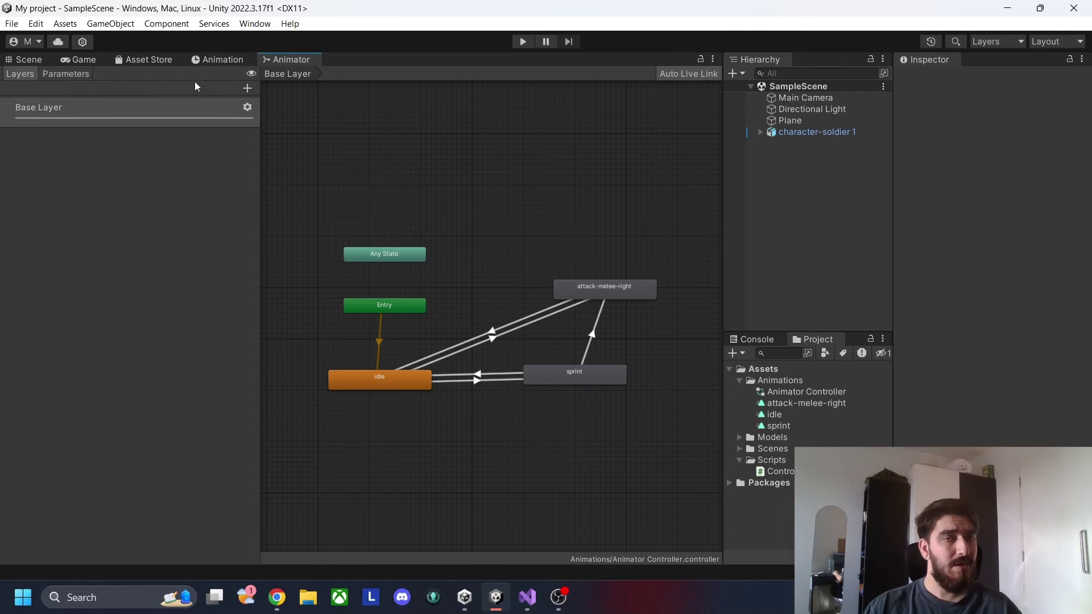
# Step: Add an animator layer named UpperLayer below Base Layer and view its empty graph
pyautogui.click(247, 88)
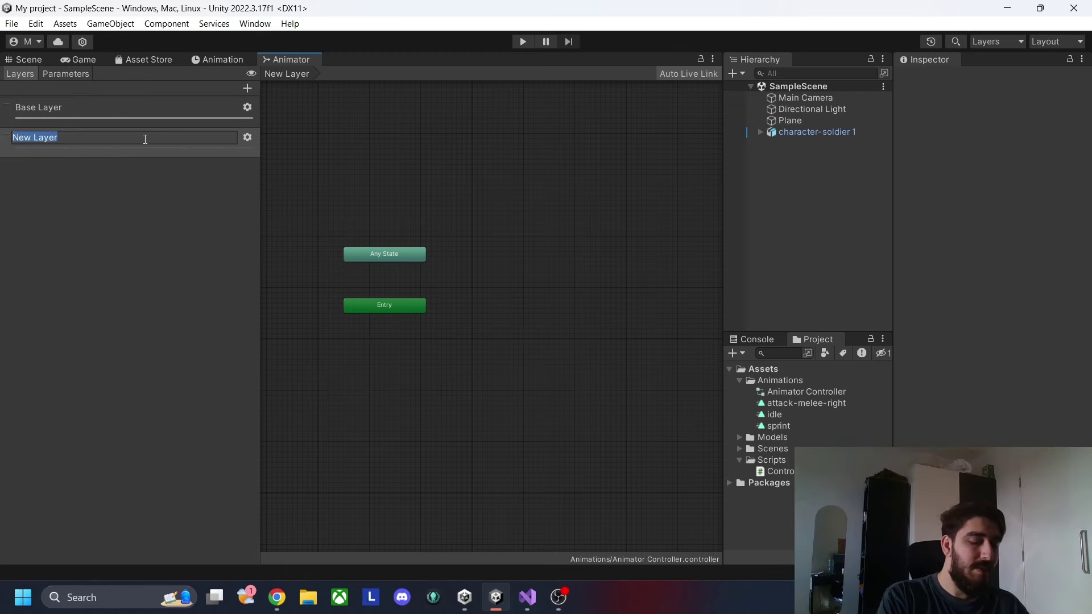
pyautogui.write('UpperLayer')
pyautogui.press('Return')
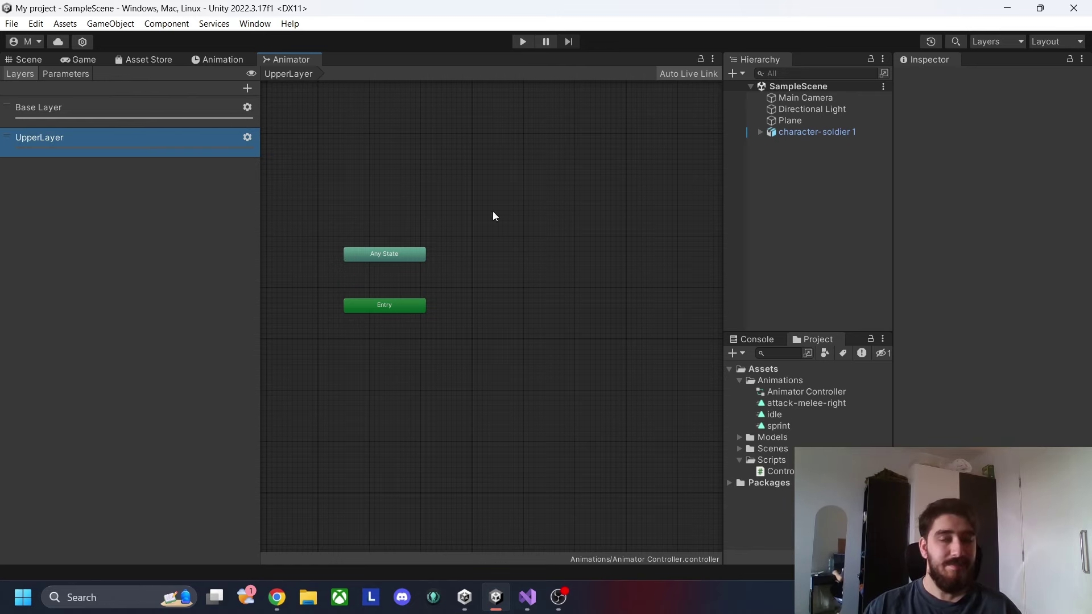
pyautogui.click(133, 115)
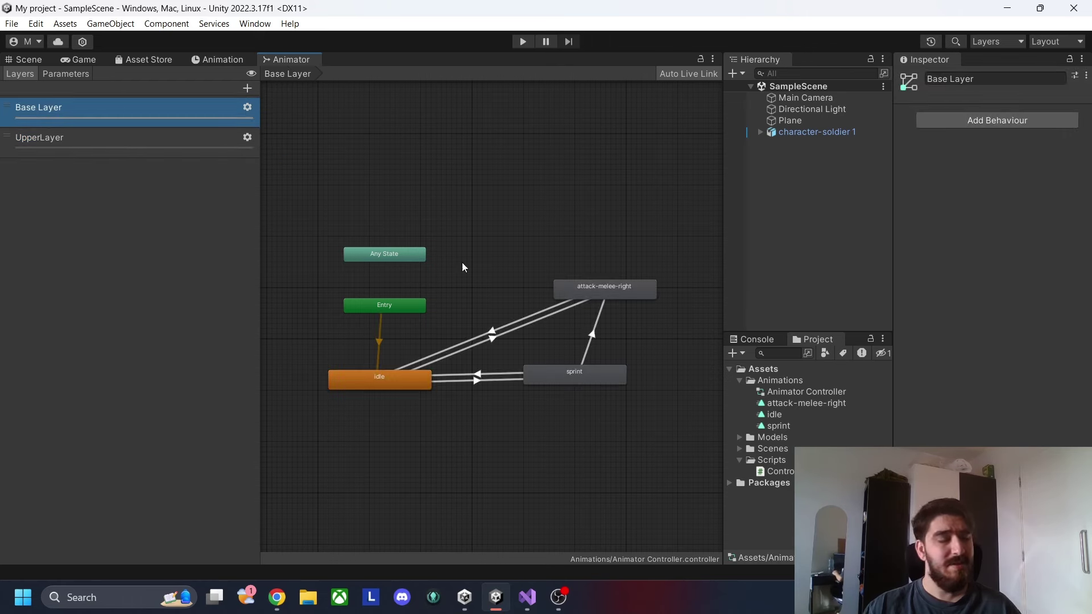
pyautogui.click(118, 151)
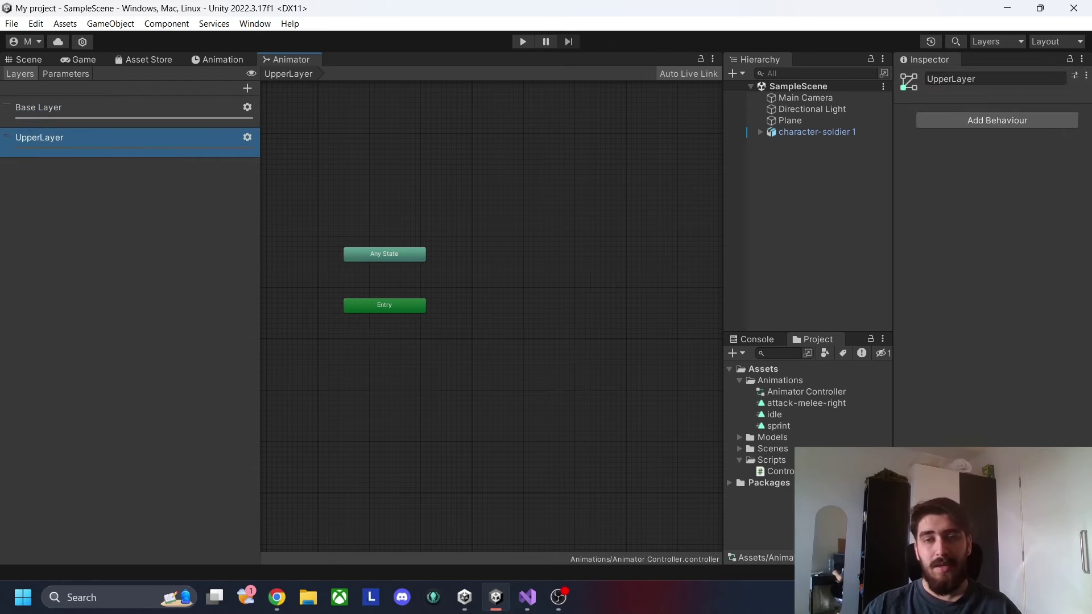
pyautogui.click(795, 507)
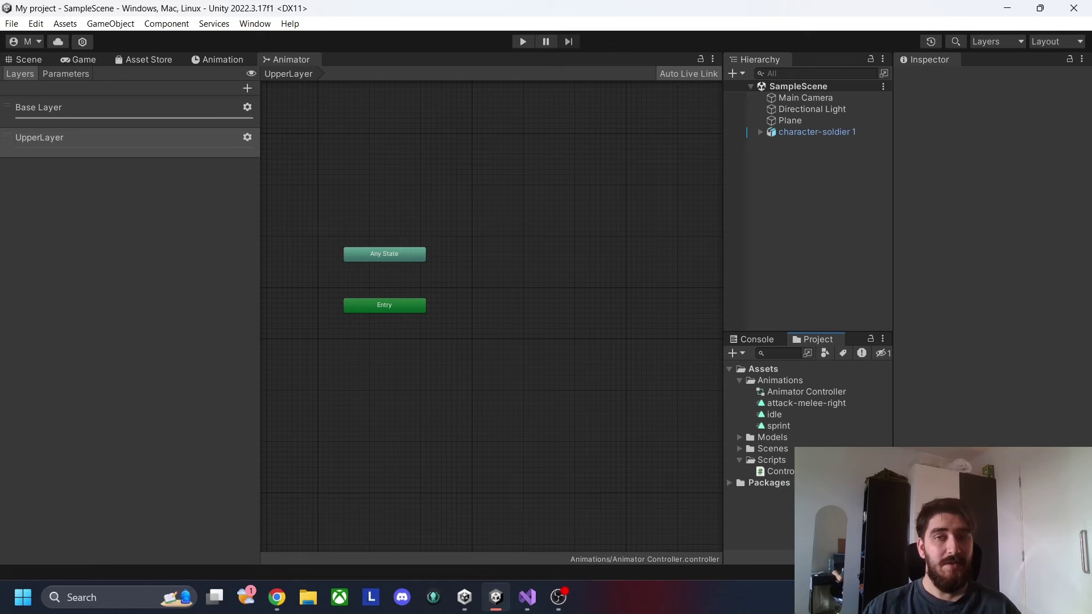
# Step: Create an Avatar Mask named UpperMask in Assets and reveal its Humanoid body figure
pyautogui.rightClick(811, 449)
pyautogui.moveTo(851, 142)
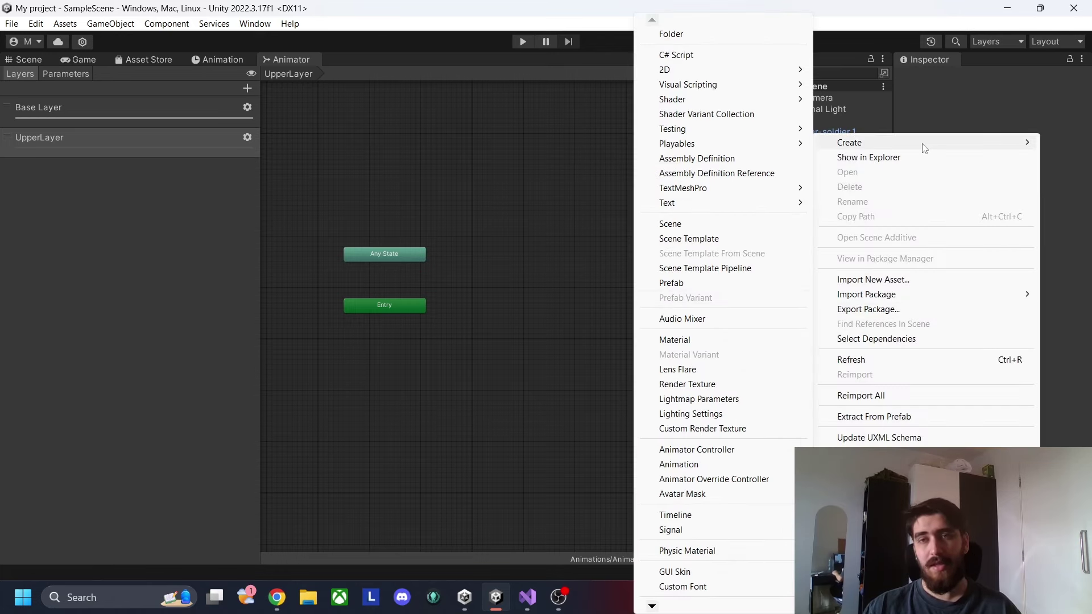
pyautogui.click(713, 495)
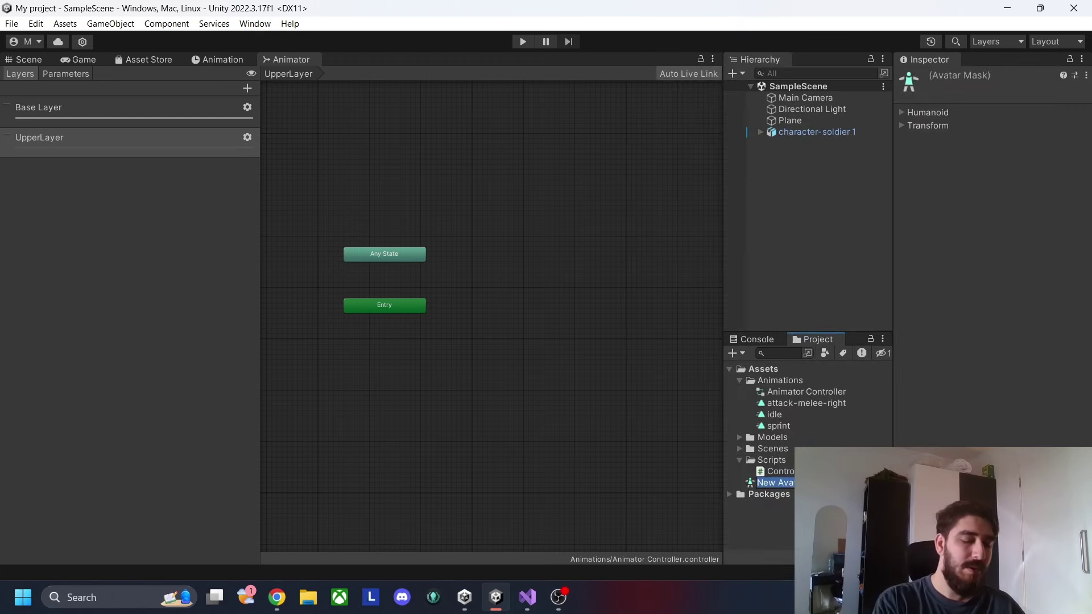
pyautogui.write('UpperMa')
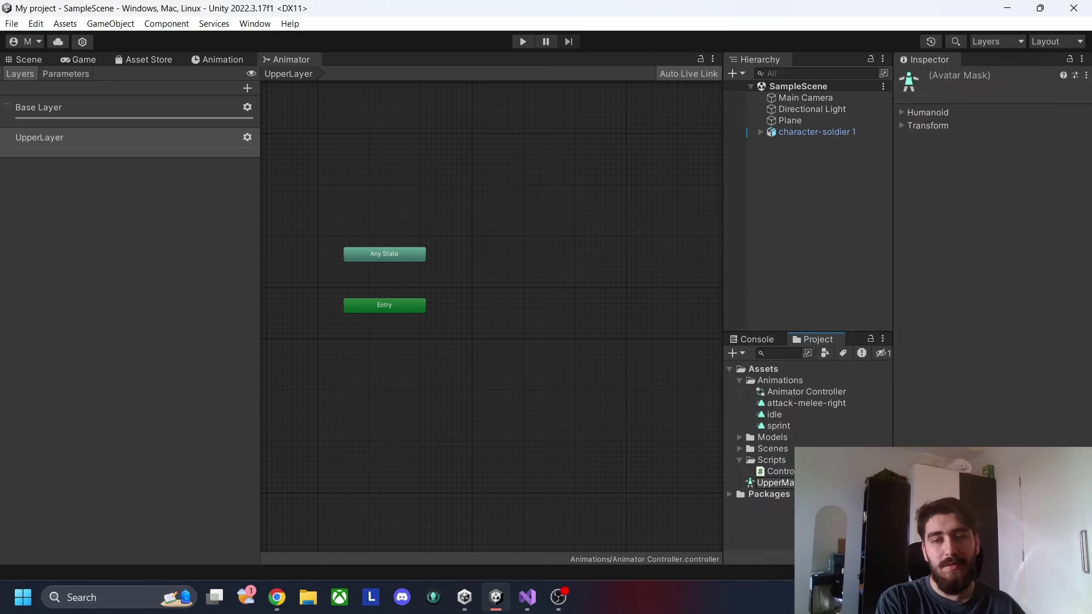
pyautogui.press('Return')
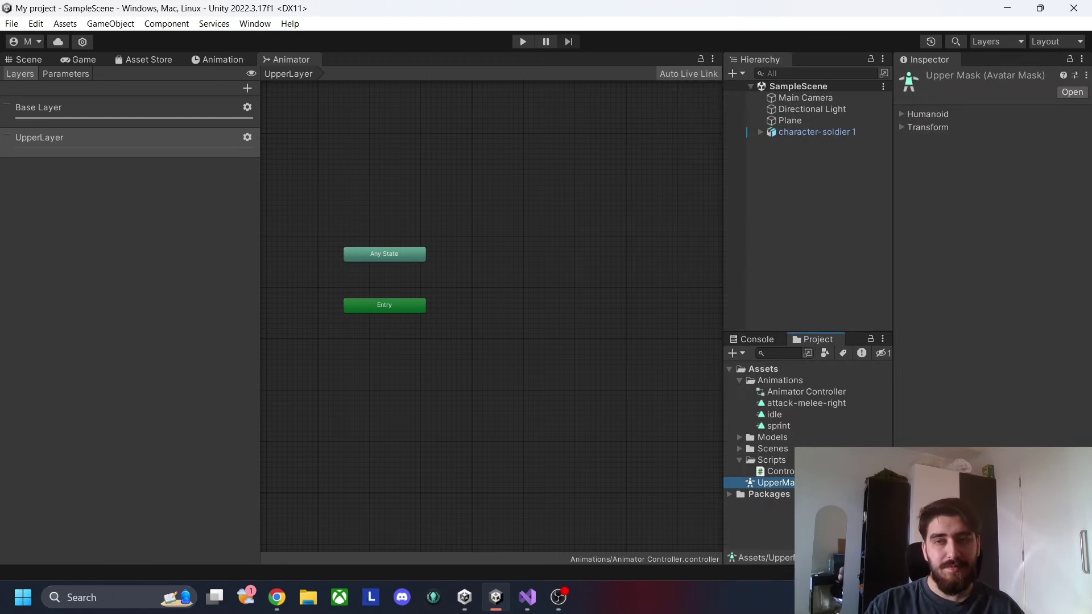
pyautogui.click(910, 115)
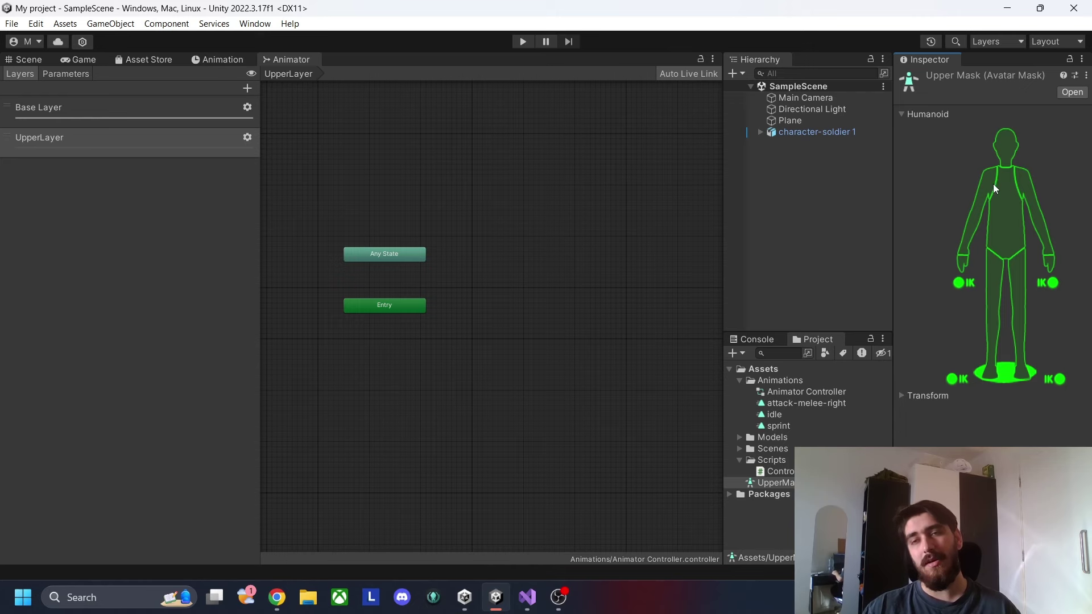
# Step: Exclude both legs and the torso in UpperMask's Humanoid figure, then select UpperLayer
pyautogui.click(991, 295)
pyautogui.click(1024, 296)
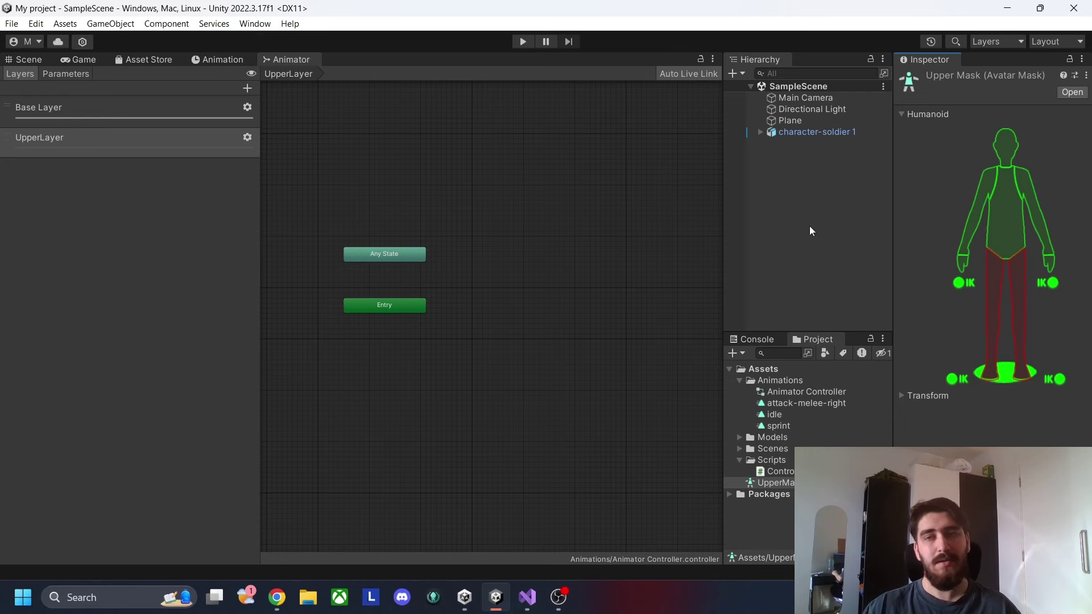
pyautogui.click(1008, 234)
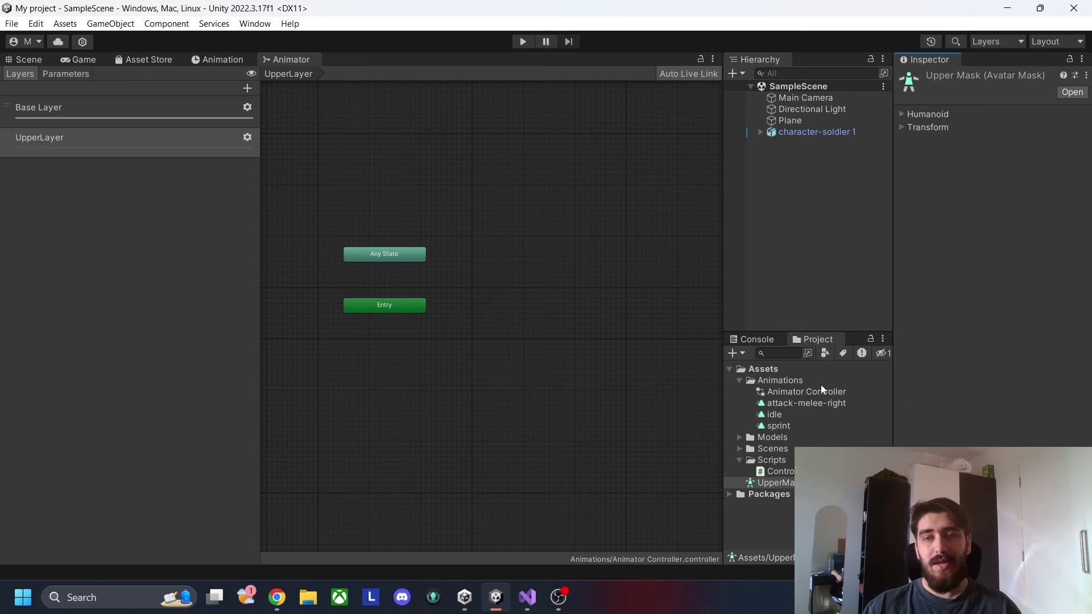
pyautogui.click(902, 115)
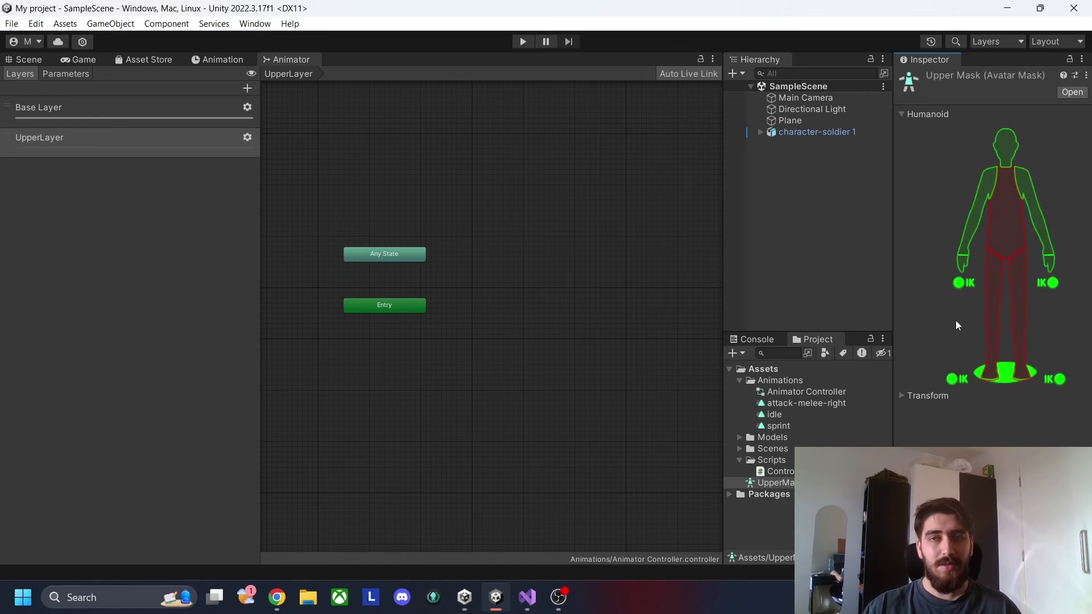
pyautogui.click(86, 141)
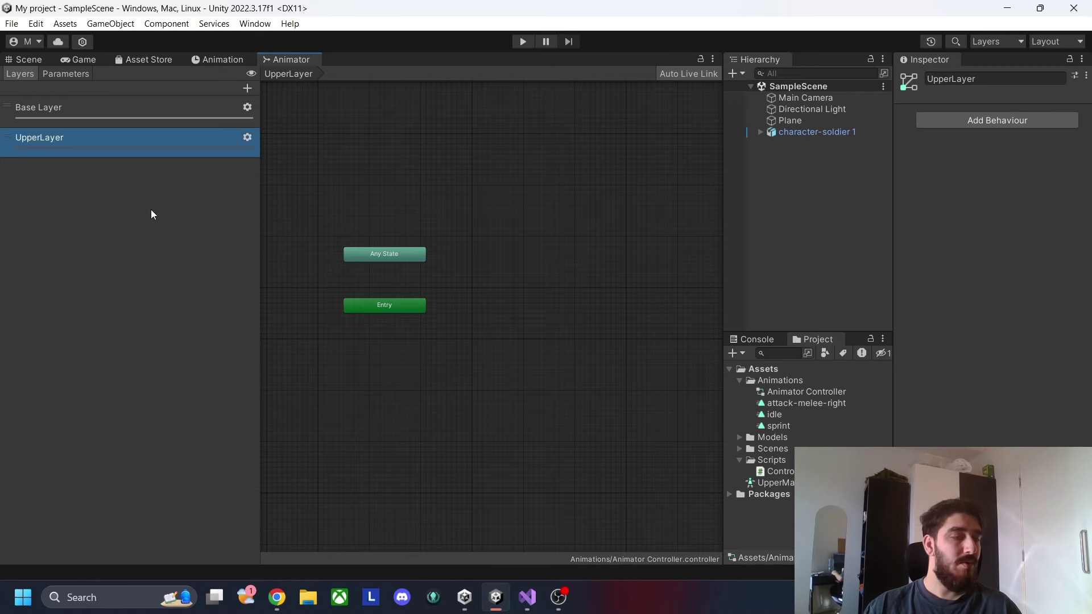
# Step: Set UpperLayer's mask to UpperMask, weight to 1 and blending to Additive
pyautogui.click(247, 138)
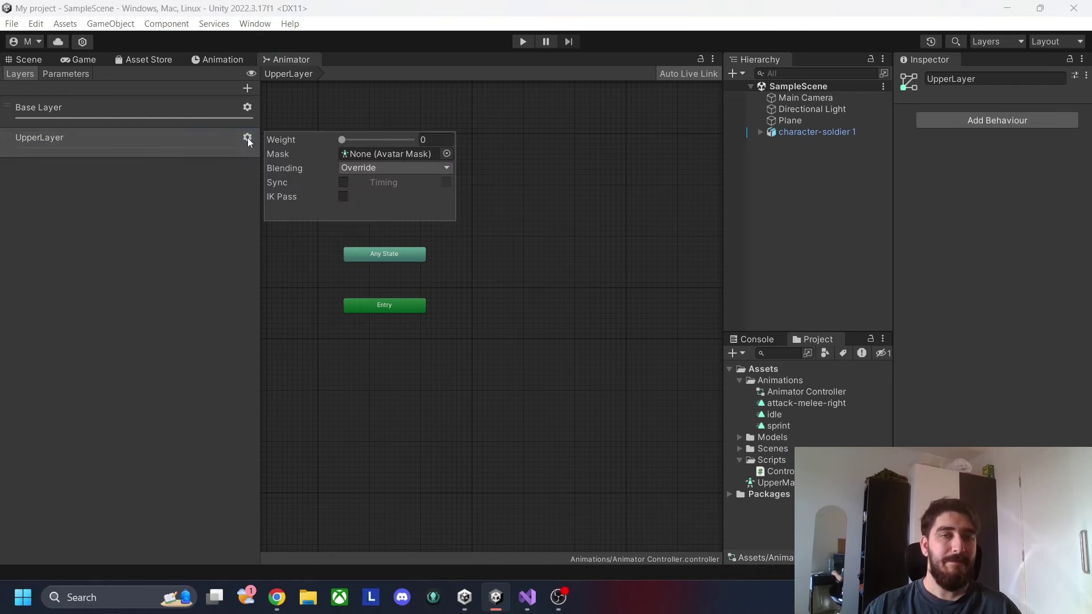
pyautogui.click(447, 154)
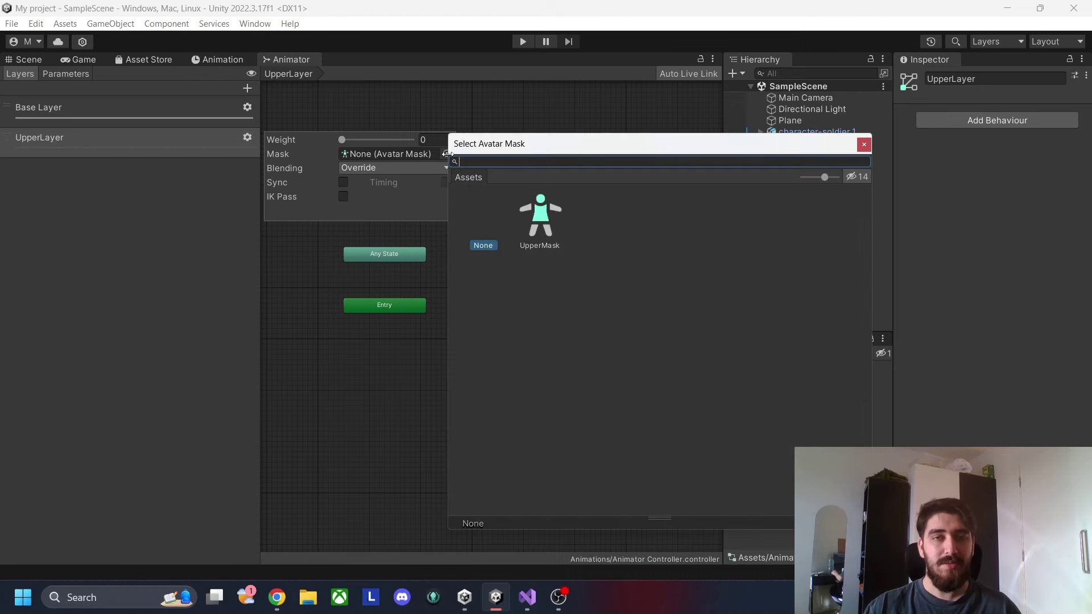
pyautogui.click(539, 211)
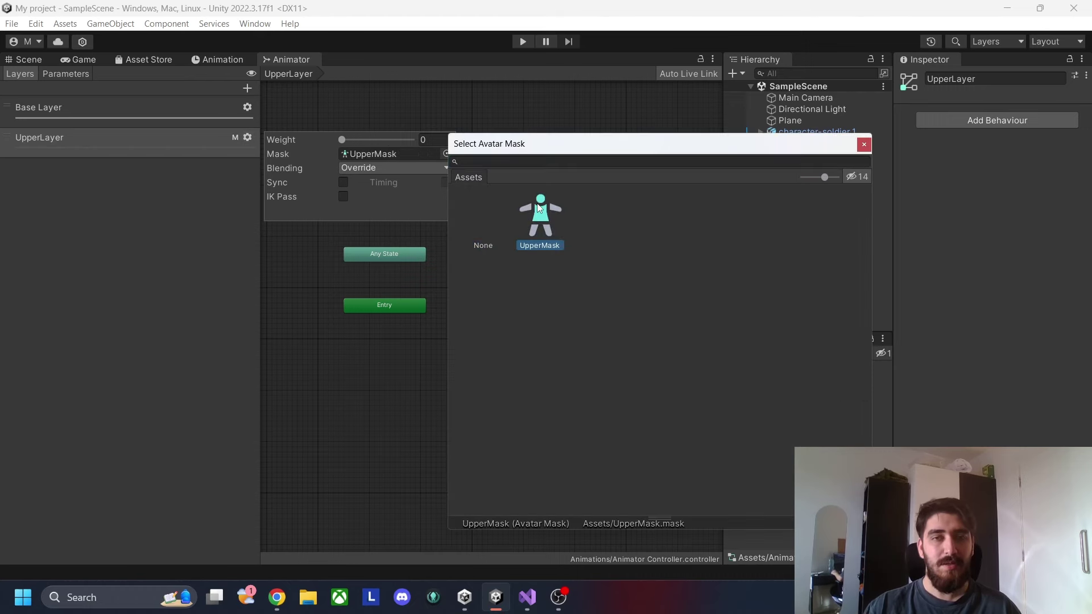
pyautogui.click(864, 144)
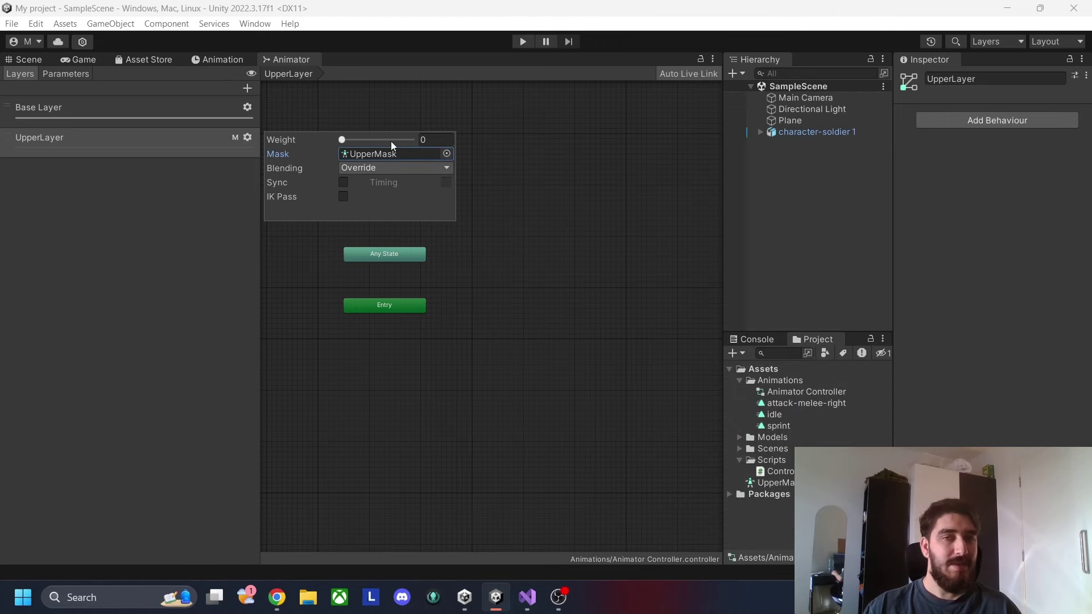
pyautogui.moveTo(341, 141); pyautogui.dragTo(479, 135)
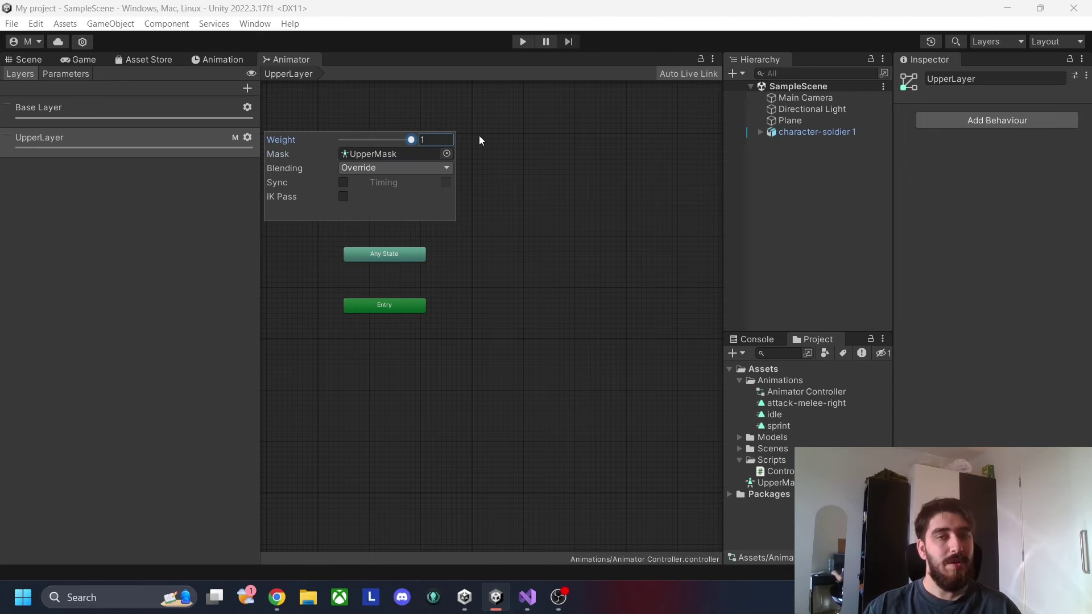
pyautogui.click(390, 169)
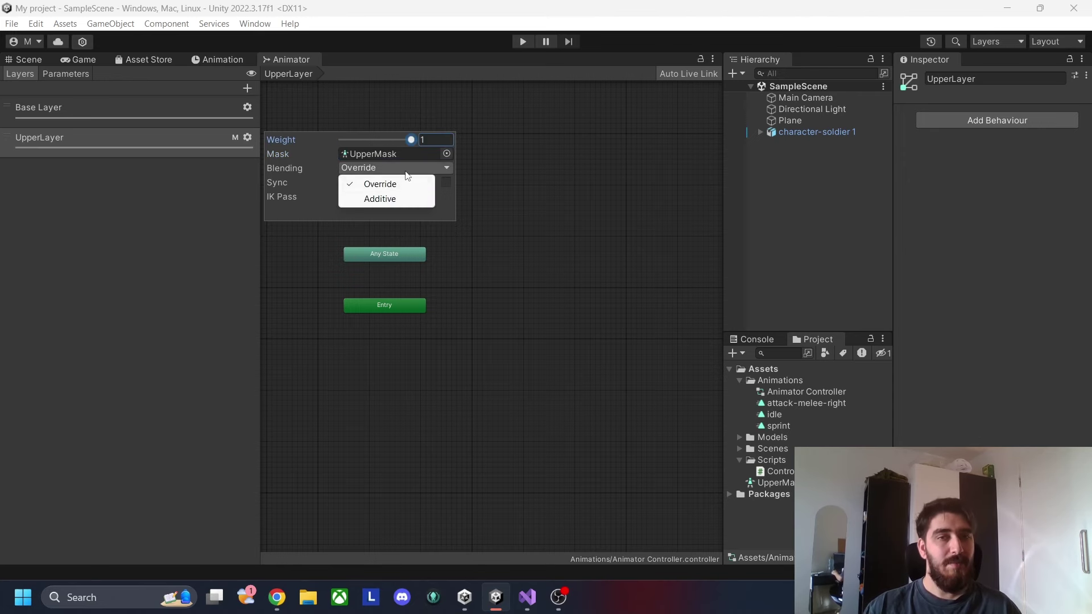
pyautogui.click(415, 197)
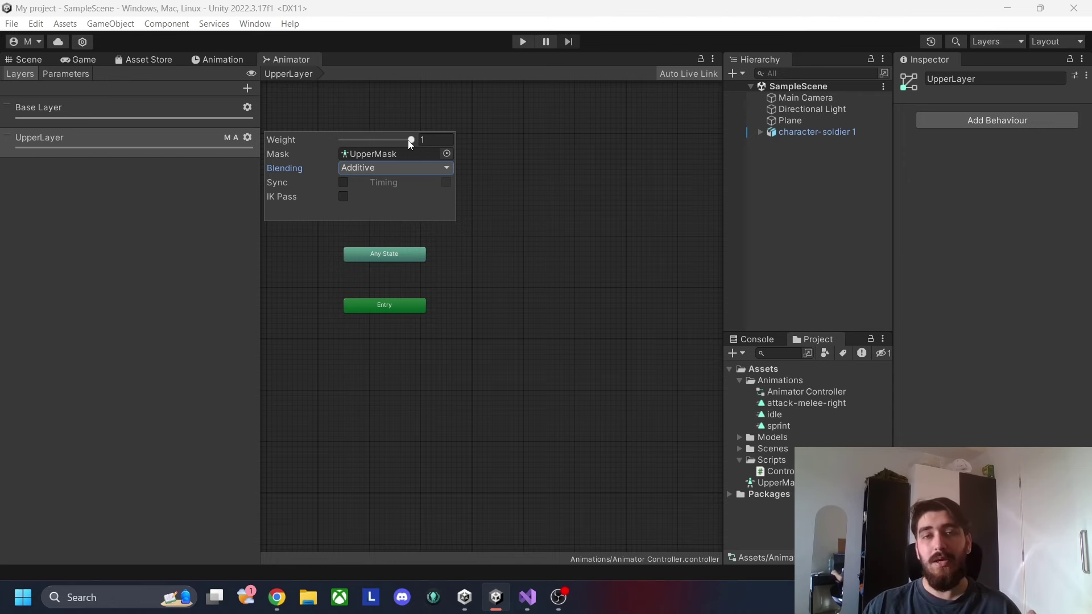
pyautogui.click(495, 226)
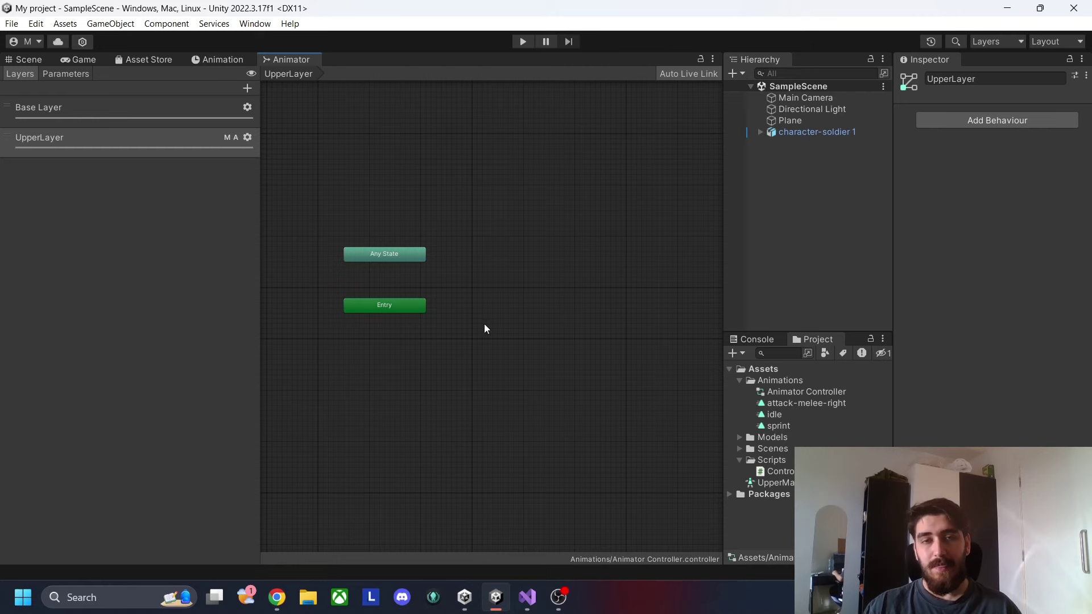
# Step: Add an empty New State and an attack-melee-right state to the UpperLayer graph
pyautogui.rightClick(527, 309)
pyautogui.moveTo(587, 322)
pyautogui.click(726, 318)
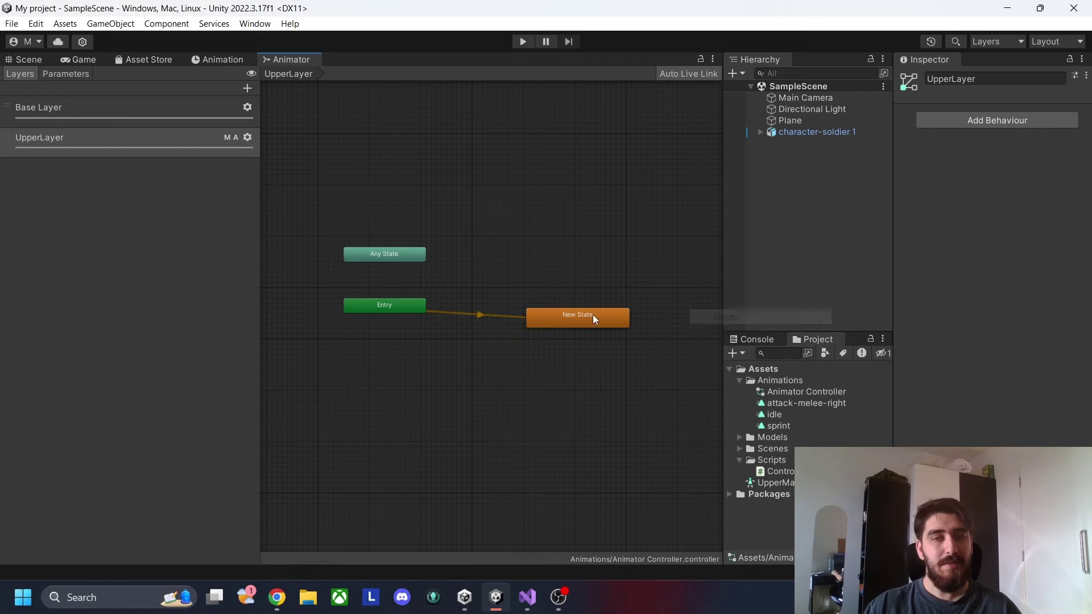
pyautogui.moveTo(592, 315); pyautogui.dragTo(557, 299)
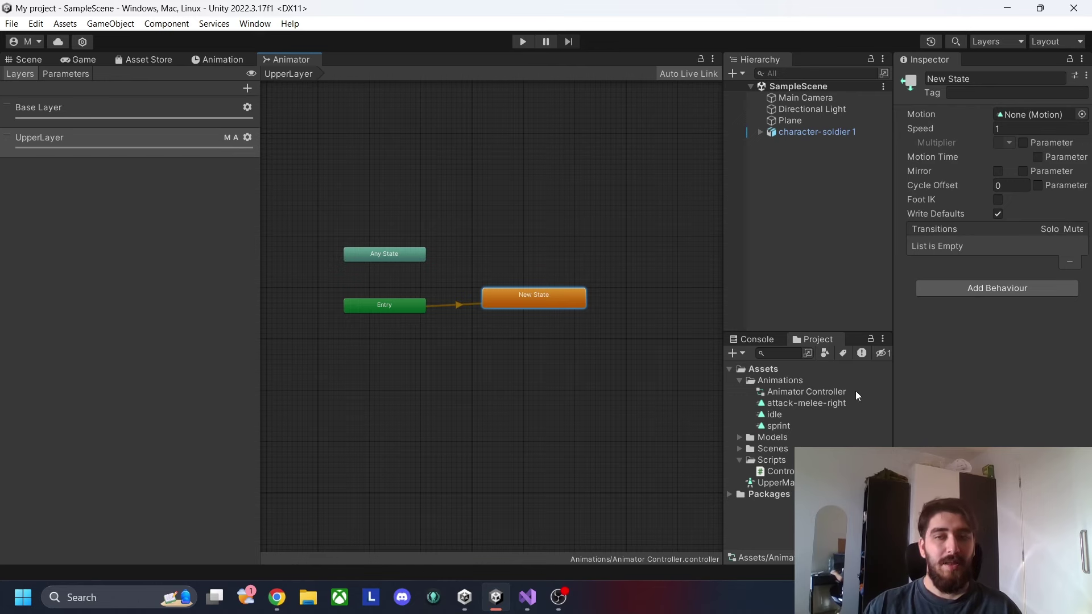
pyautogui.moveTo(837, 403); pyautogui.dragTo(564, 223)
# Step: Connect New State to attack-melee-right with a transition conditioned on the Attack parameter
pyautogui.rightClick(561, 297)
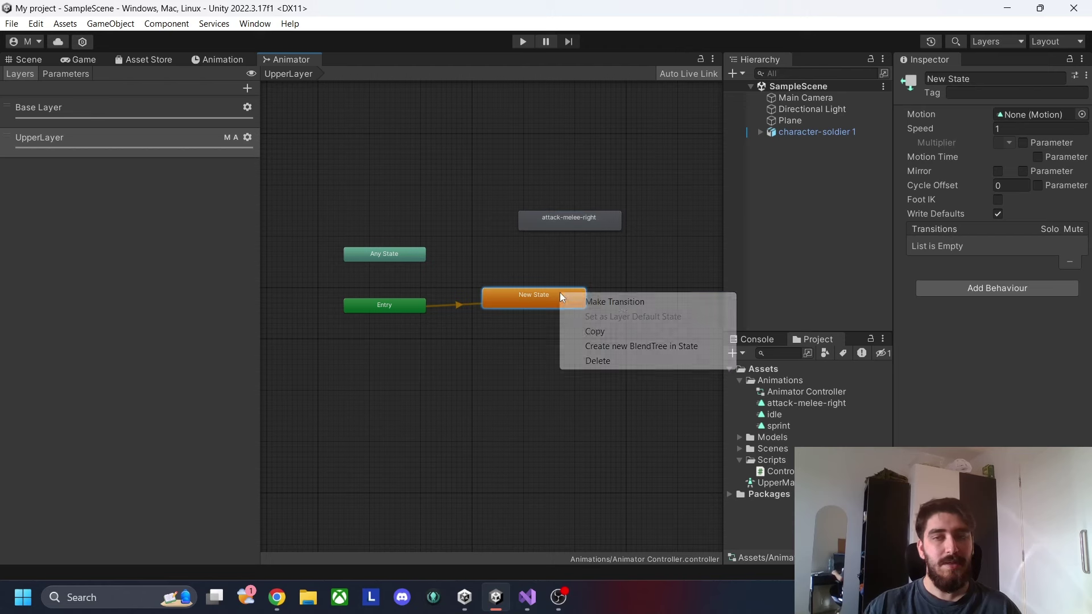
pyautogui.click(624, 302)
pyautogui.click(567, 231)
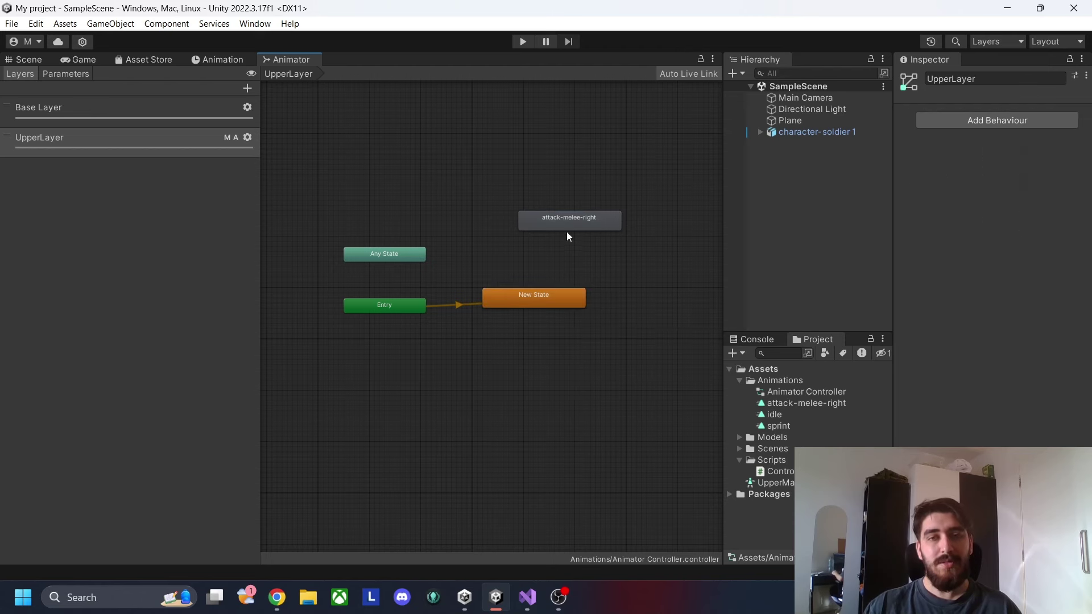
pyautogui.rightClick(562, 302)
pyautogui.click(580, 309)
pyautogui.click(571, 217)
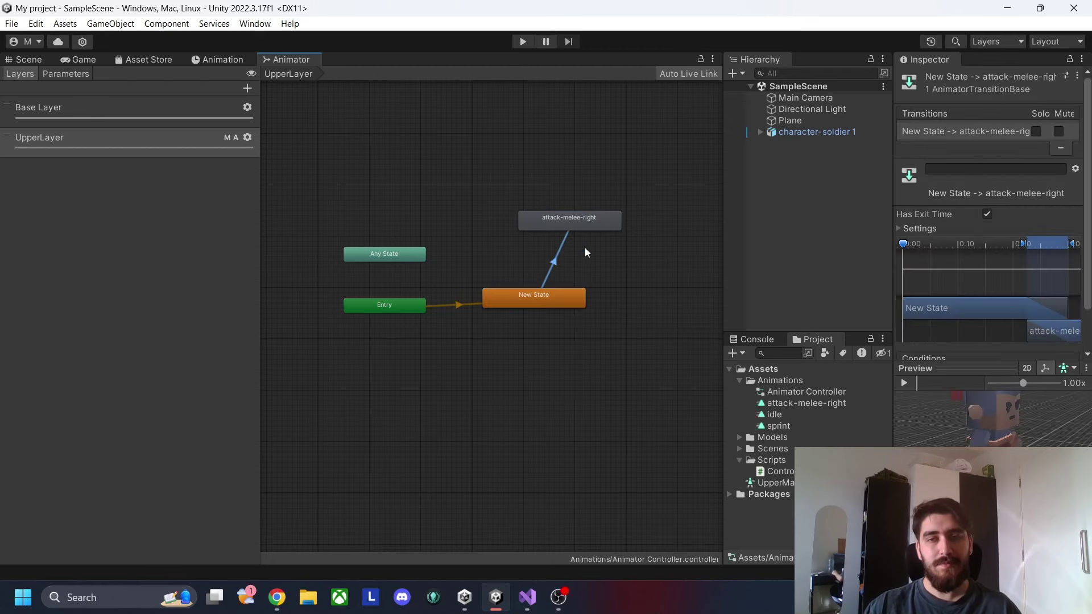
pyautogui.click(1041, 343)
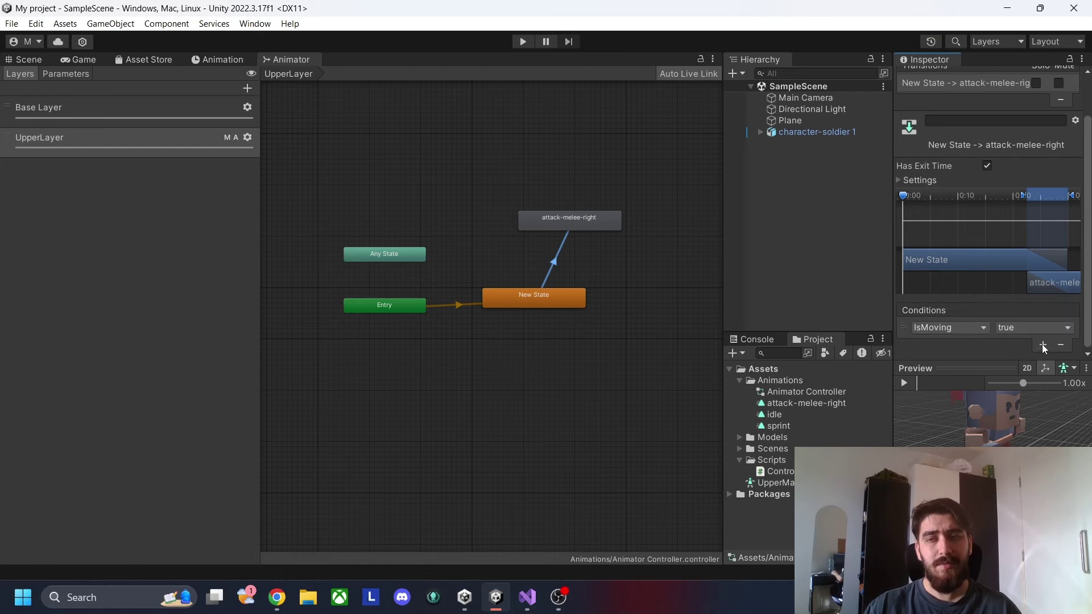
pyautogui.click(983, 329)
pyautogui.click(952, 386)
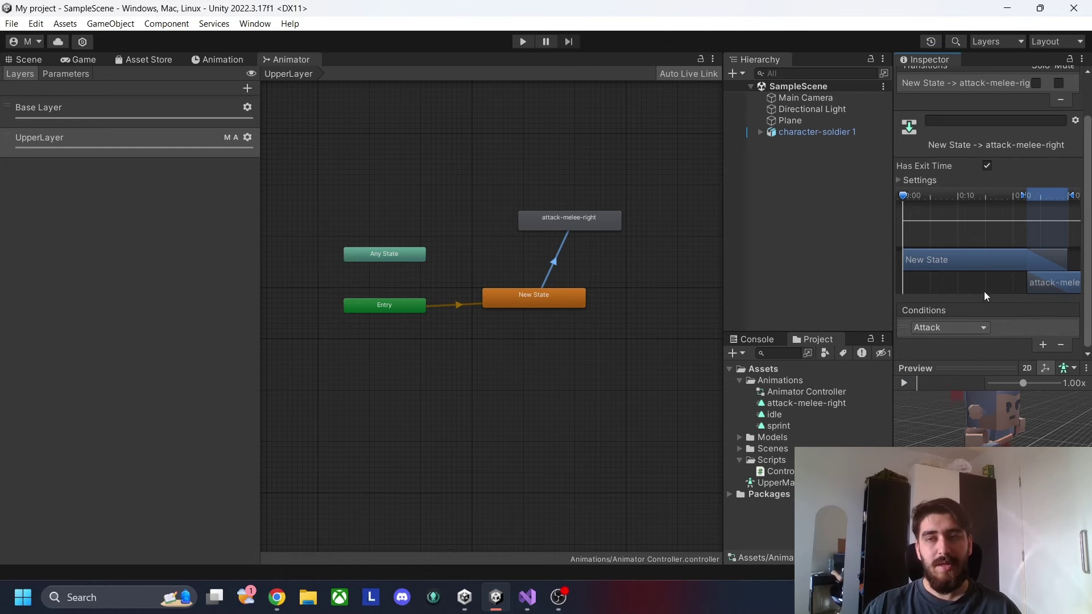
pyautogui.click(665, 274)
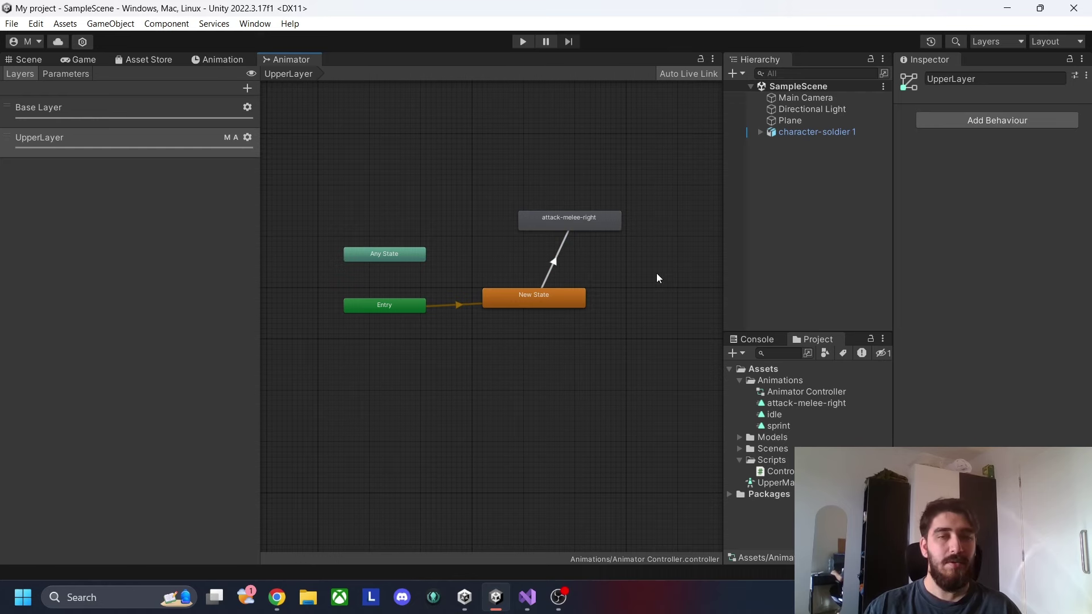
# Step: Add a return transition from attack-melee-right to New State and inspect its exit-time settings
pyautogui.click(561, 226)
pyautogui.rightClick(561, 226)
pyautogui.click(598, 235)
pyautogui.click(524, 297)
pyautogui.click(542, 271)
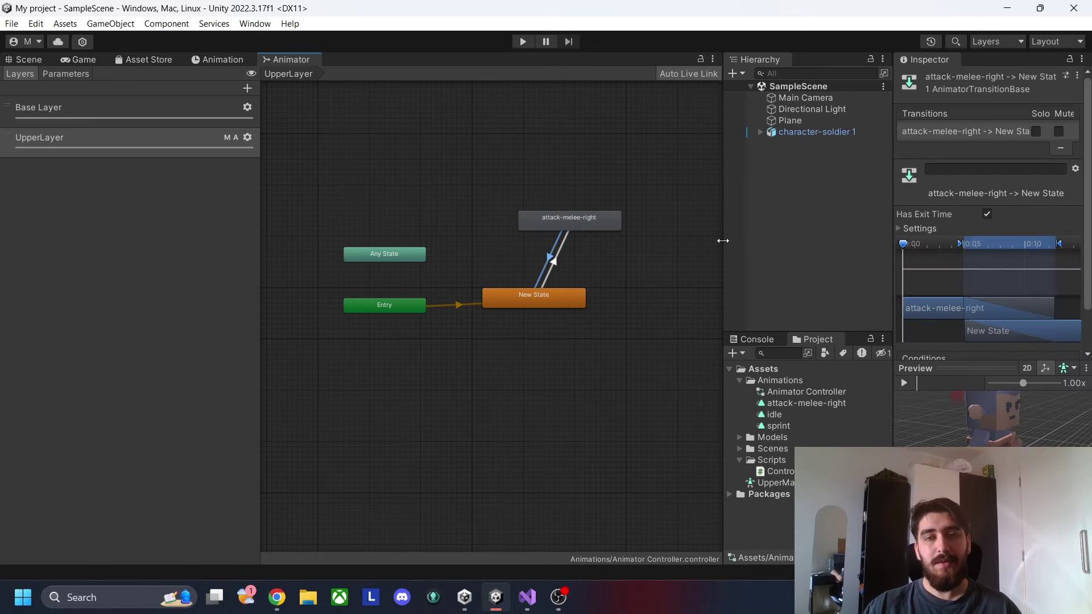
pyautogui.scroll(-2, 1025, 169)
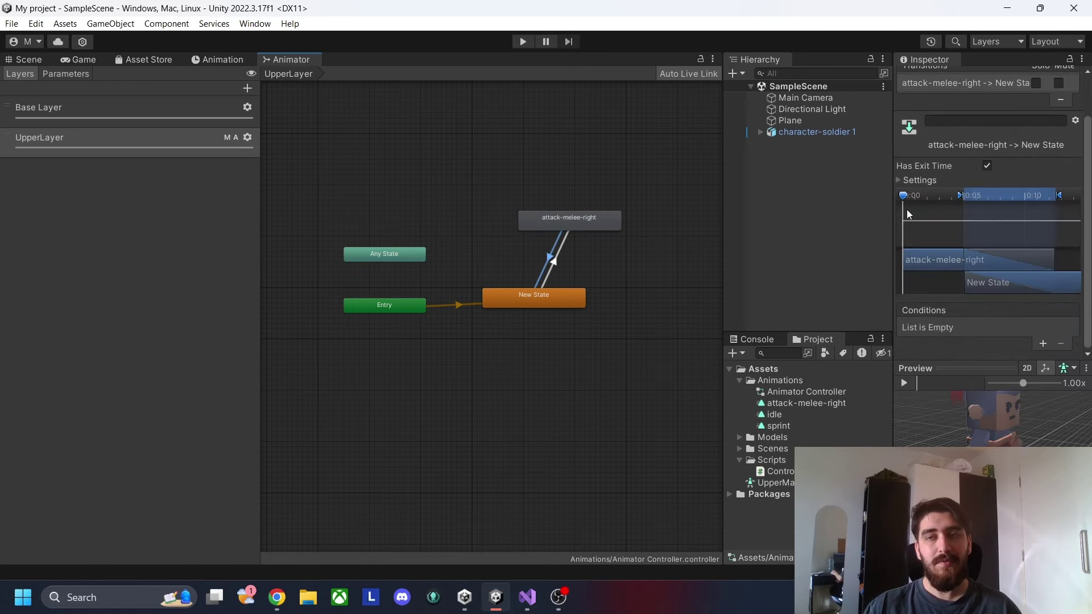
pyautogui.click(667, 265)
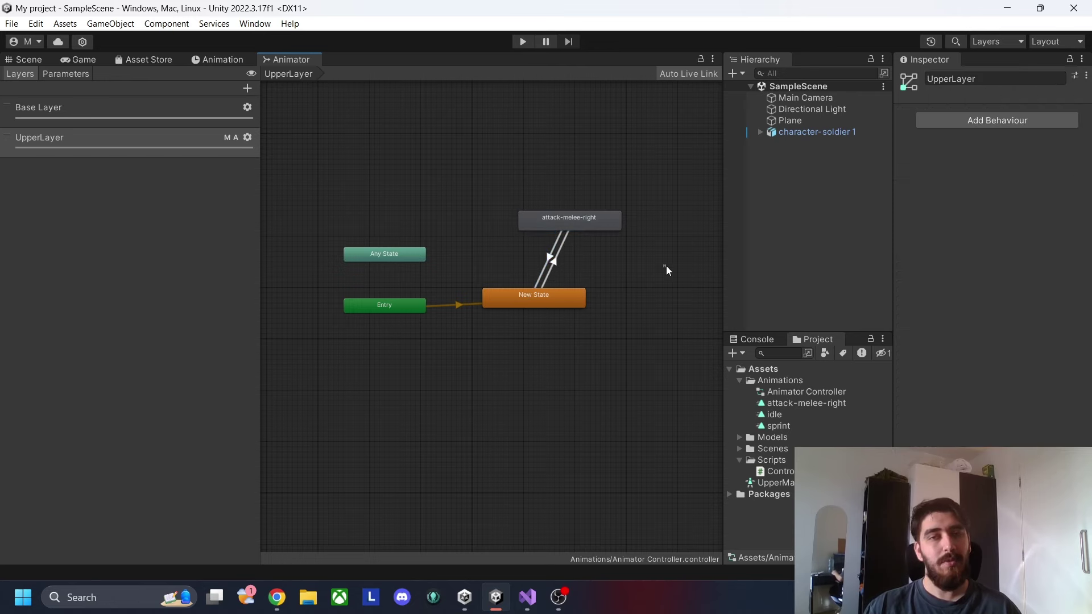
# Step: Check New State's transitions, then switch to the Base Layer graph
pyautogui.click(541, 296)
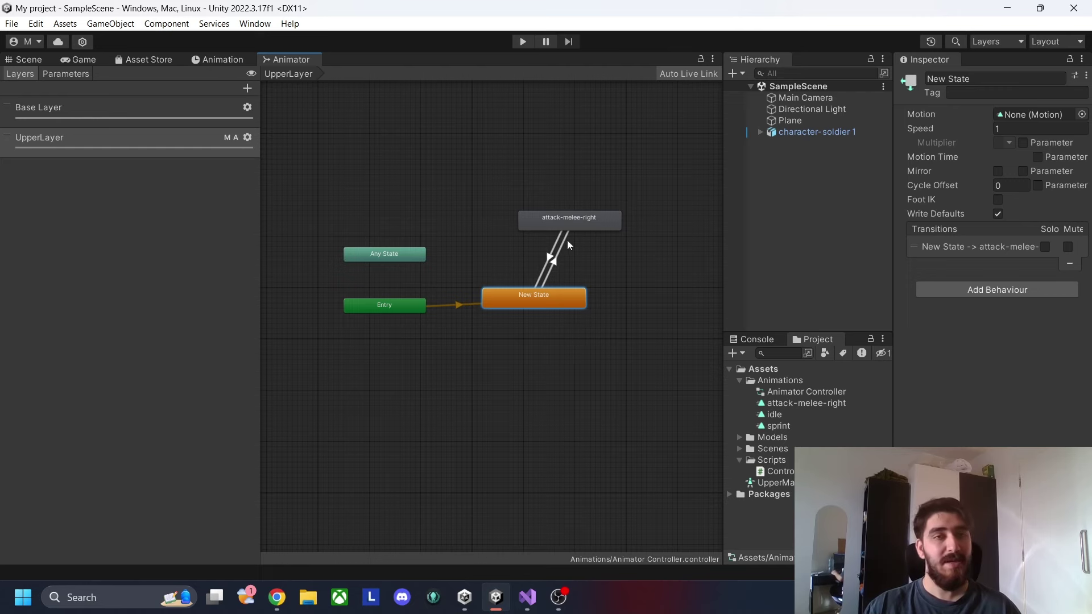
pyautogui.click(432, 180)
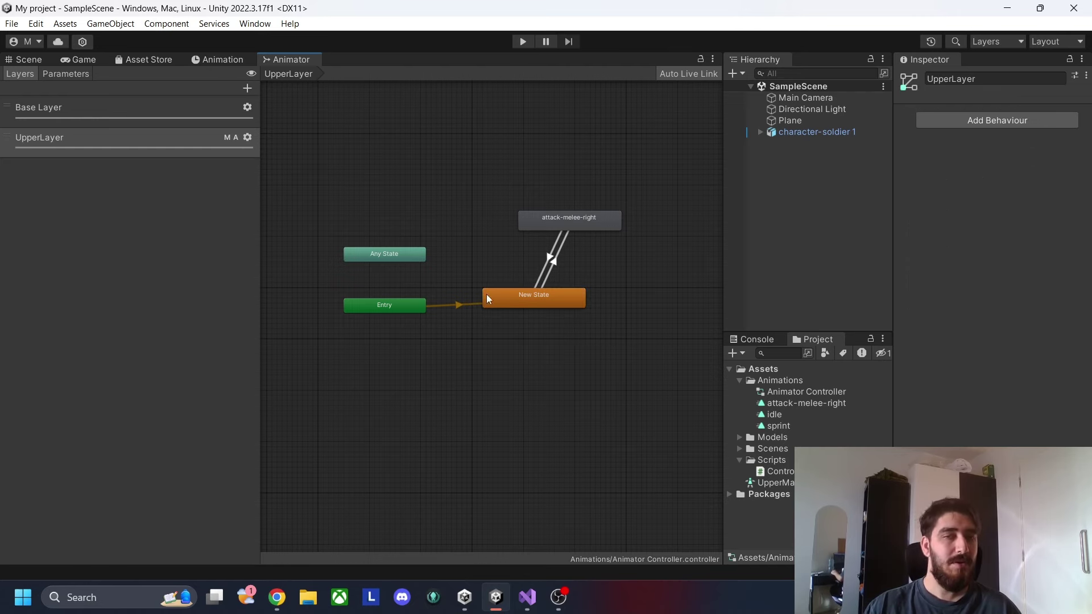
pyautogui.click(123, 106)
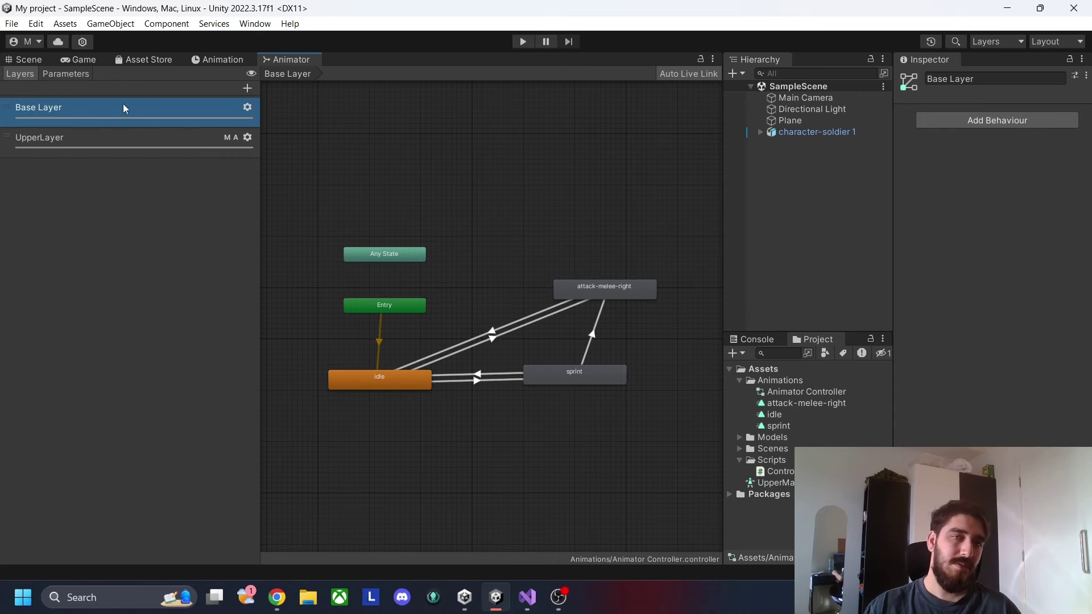
# Step: Delete the attack-melee-right state from the Base Layer graph
pyautogui.click(113, 140)
pyautogui.click(175, 119)
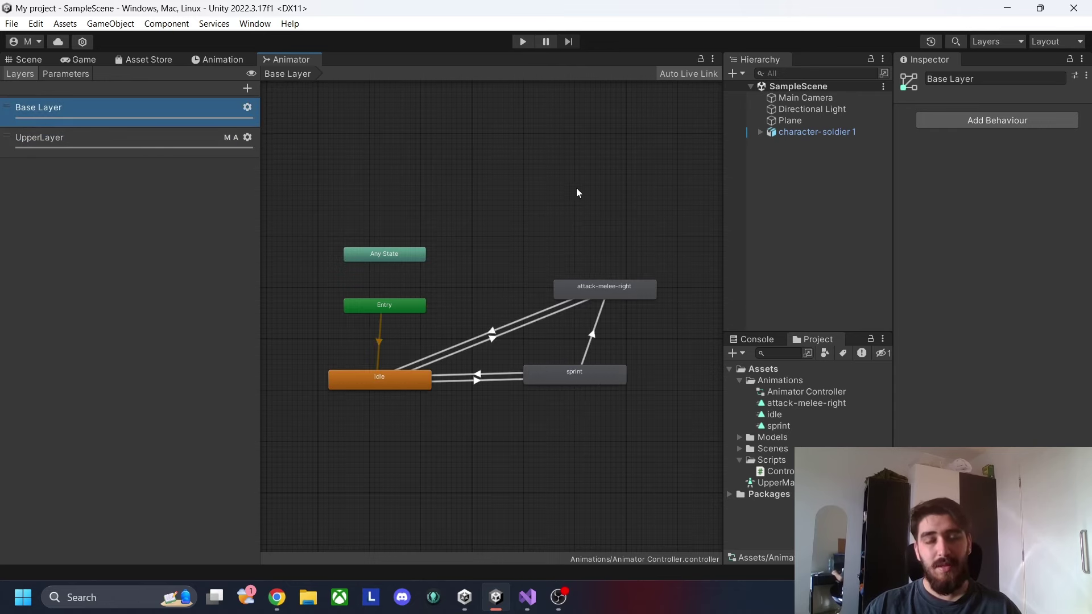
pyautogui.moveTo(631, 289); pyautogui.dragTo(625, 260)
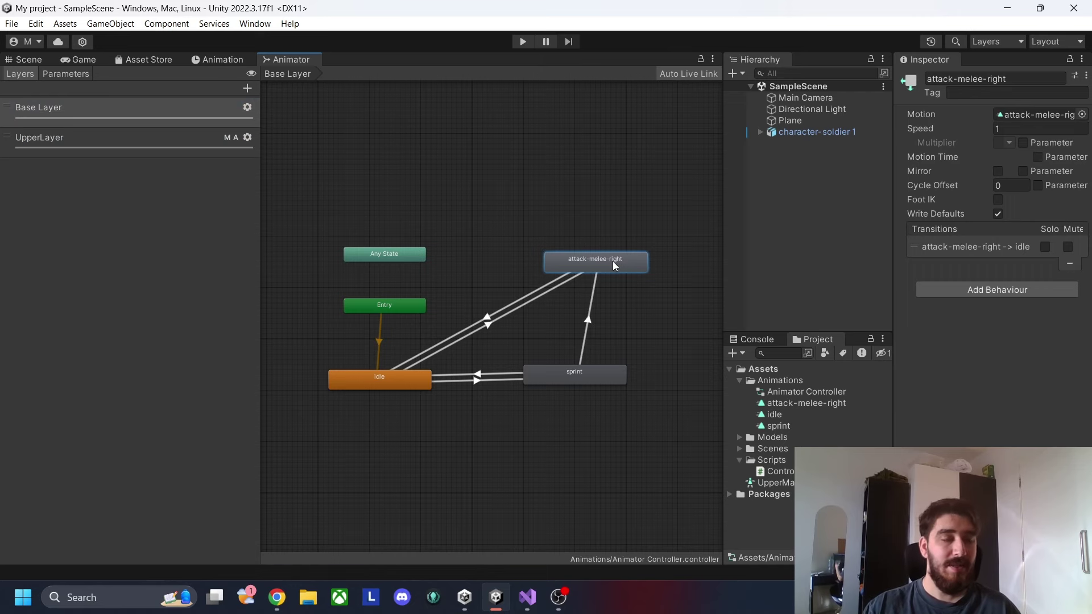
pyautogui.rightClick(625, 260)
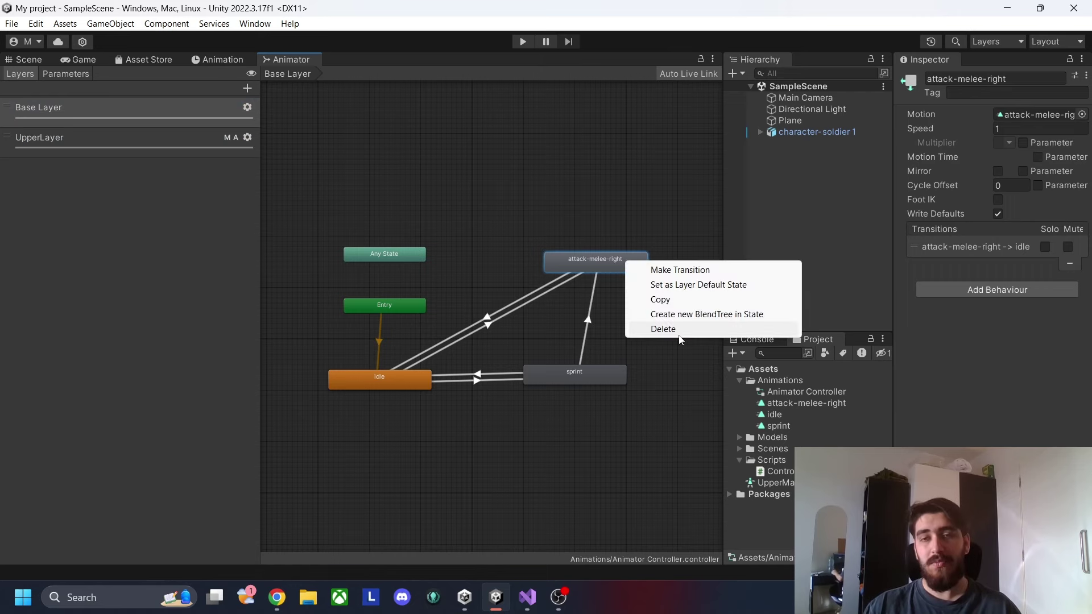
pyautogui.click(663, 330)
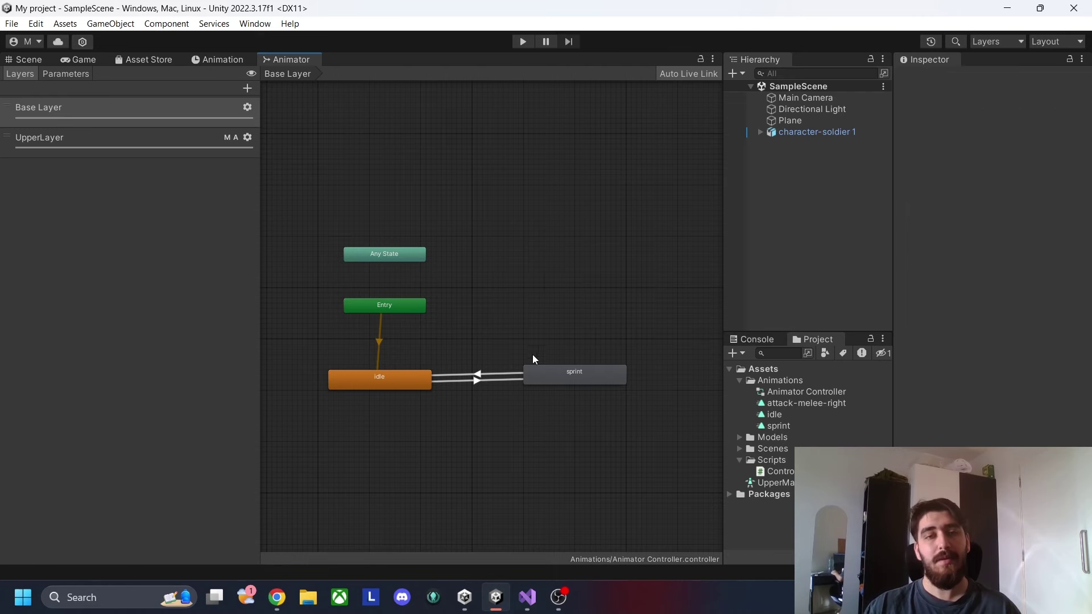
# Step: Arrange idle above sprint in Base Layer, with Entry beside idle
pyautogui.moveTo(404, 371); pyautogui.dragTo(577, 288)
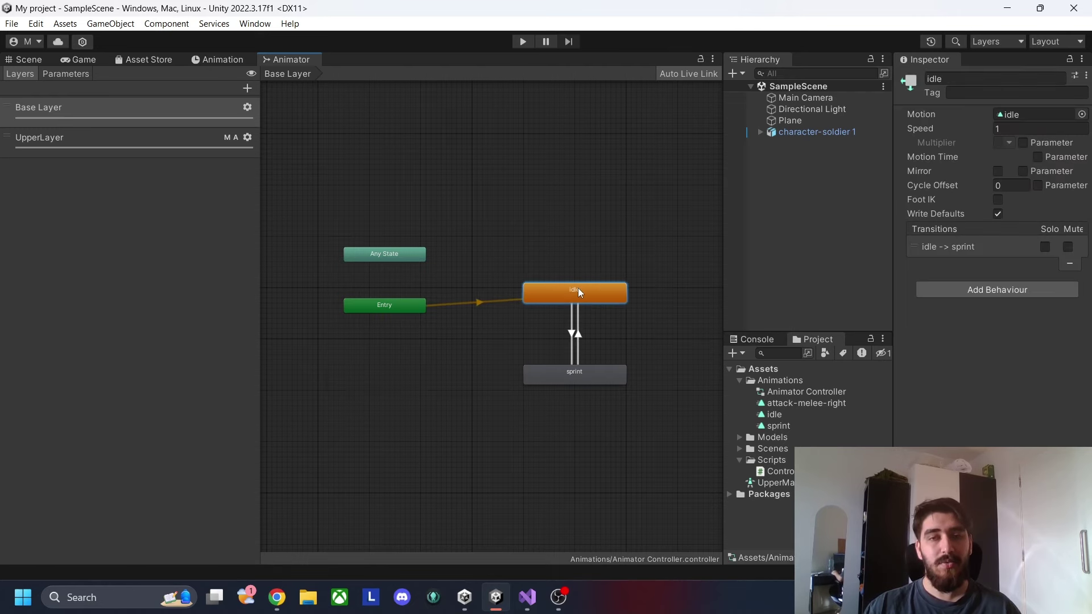
pyautogui.moveTo(578, 368); pyautogui.dragTo(577, 353)
pyautogui.click(387, 323)
pyautogui.moveTo(386, 311); pyautogui.dragTo(411, 299)
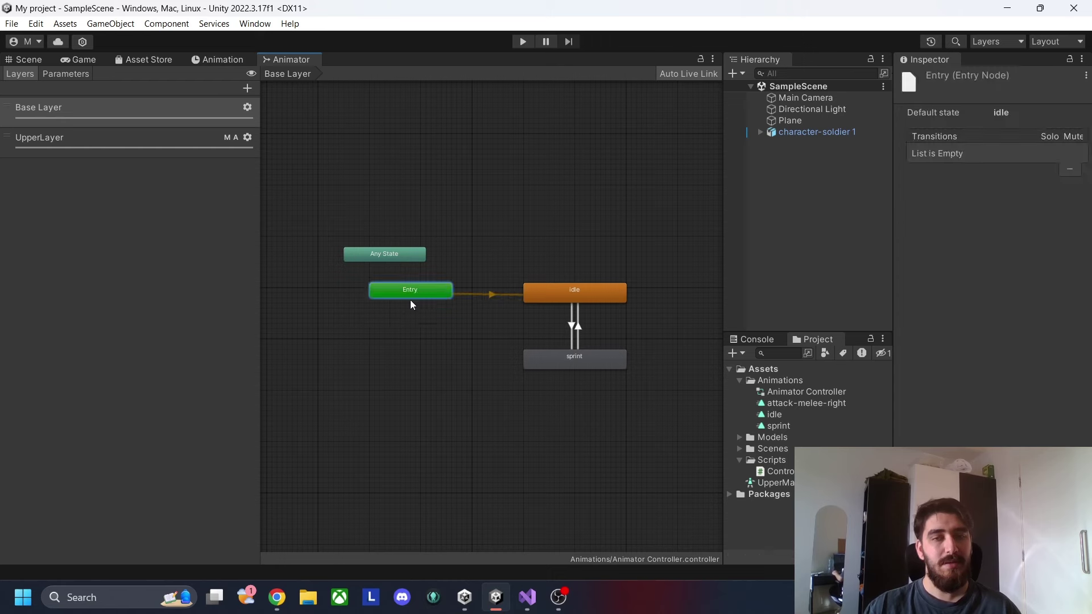
# Step: In the UpperLayer graph, move New State right, under attack-melee-right
pyautogui.click(151, 154)
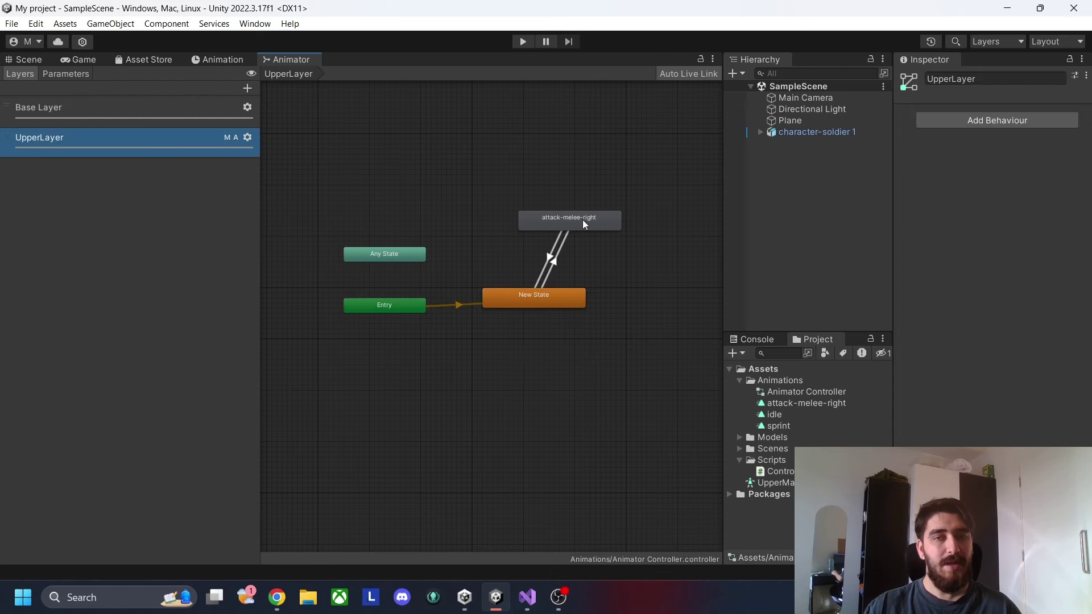
pyautogui.click(545, 330)
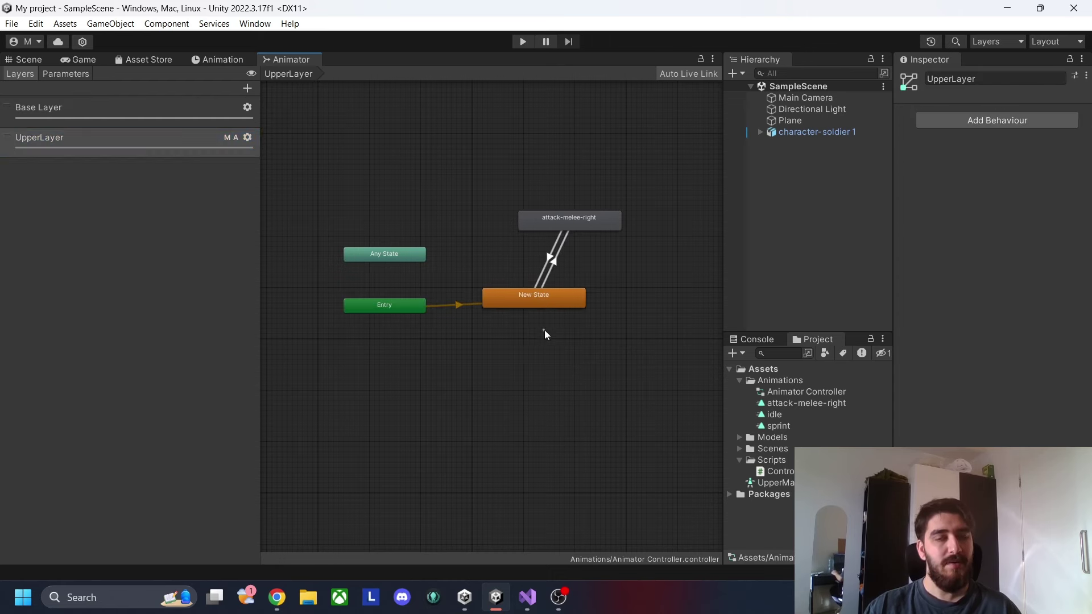
pyautogui.moveTo(571, 307); pyautogui.dragTo(585, 306)
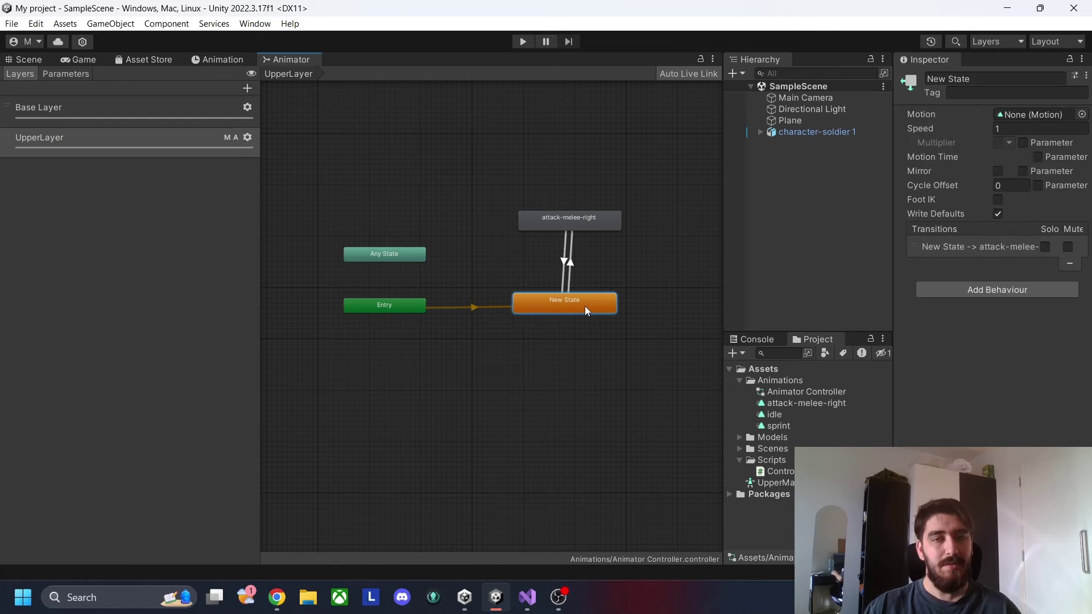
pyautogui.click(581, 334)
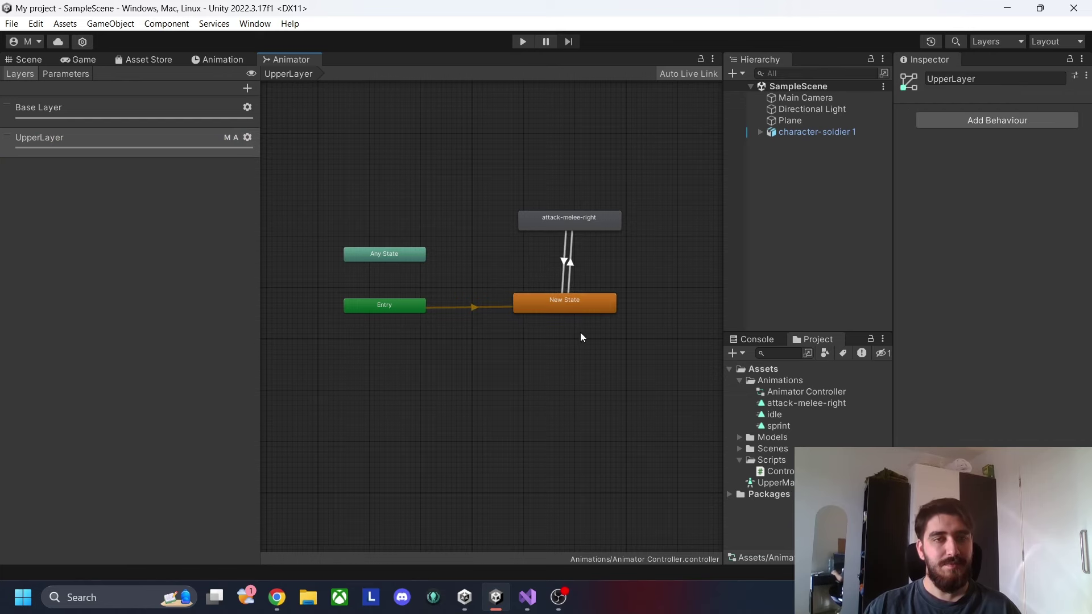
# Step: Enter Play mode in the Game view and run the soldier around the plane with WASD
pyautogui.click(84, 60)
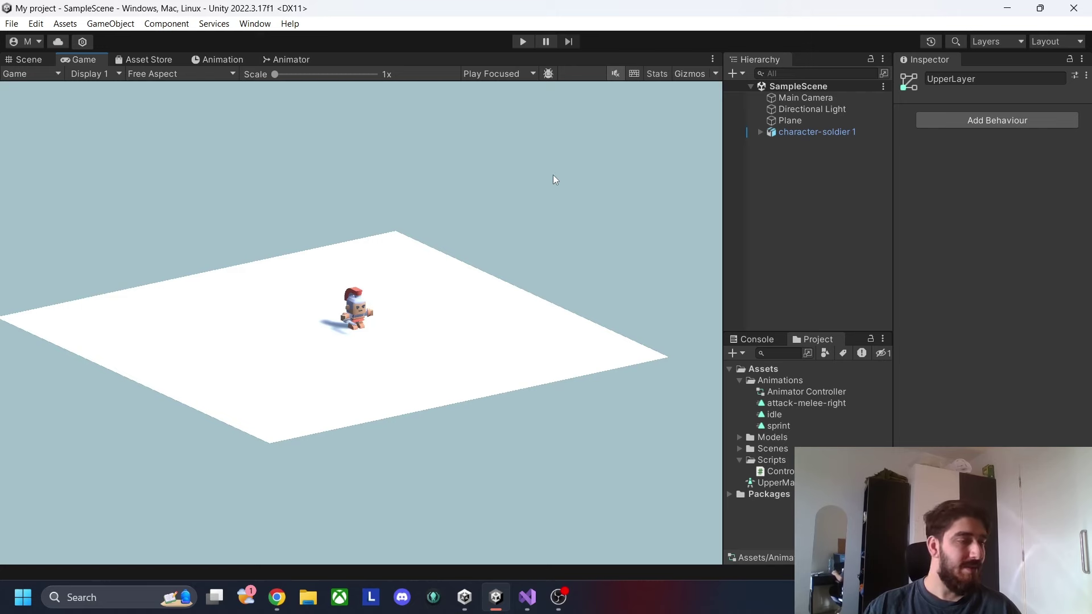
pyautogui.click(531, 44)
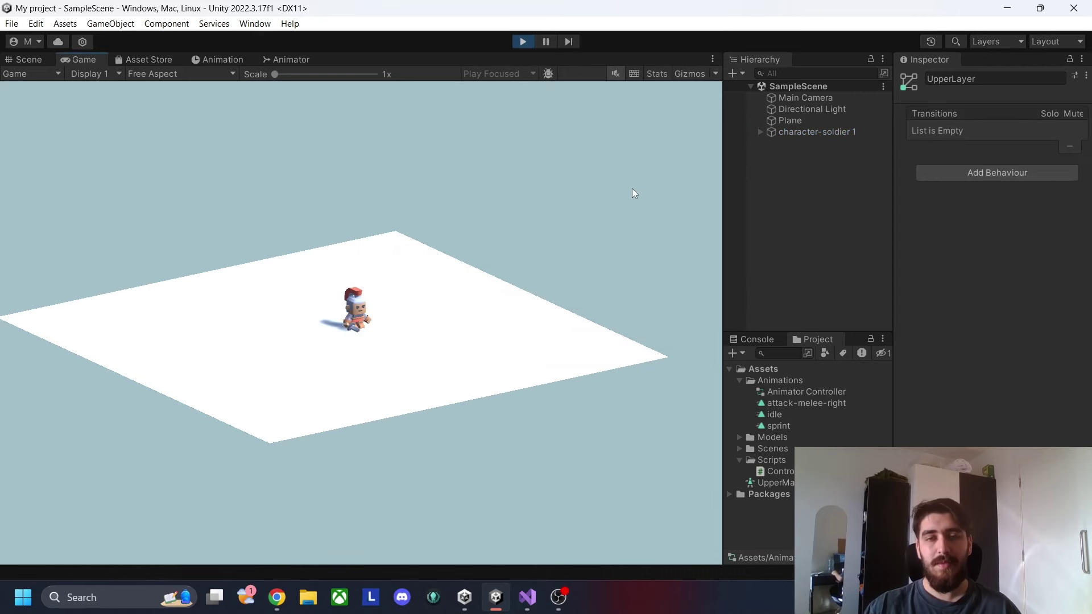
pyautogui.press('a')
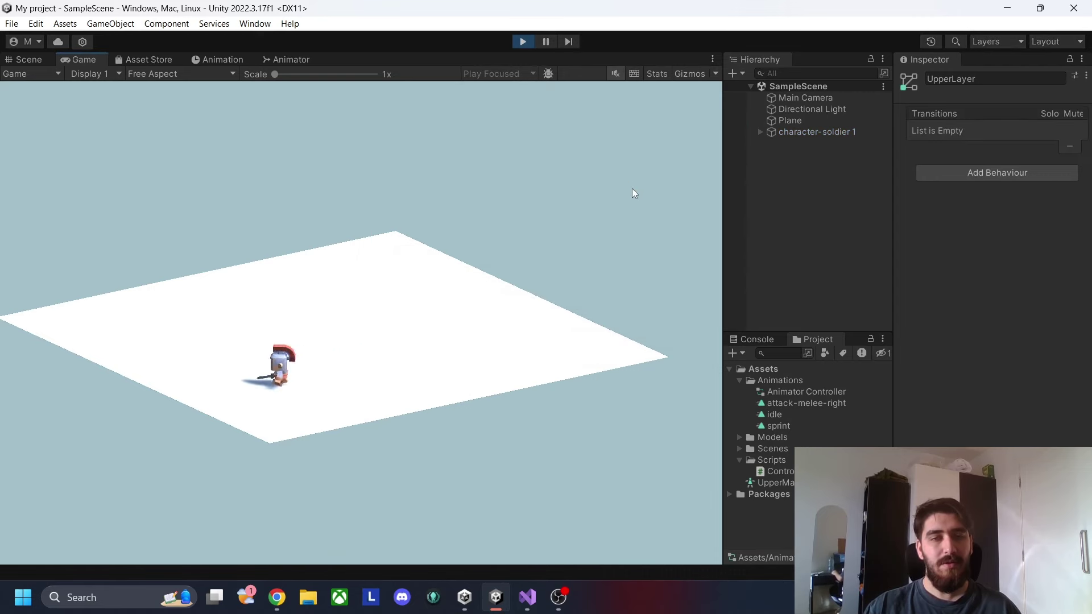
pyautogui.press('d')
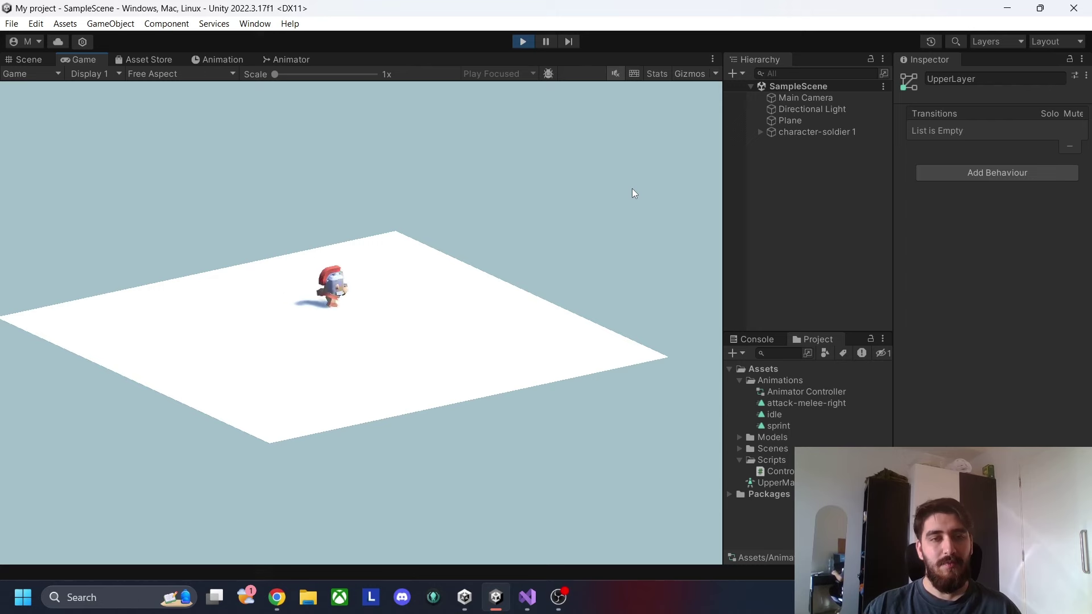
pyautogui.press('s')
pyautogui.press('a')
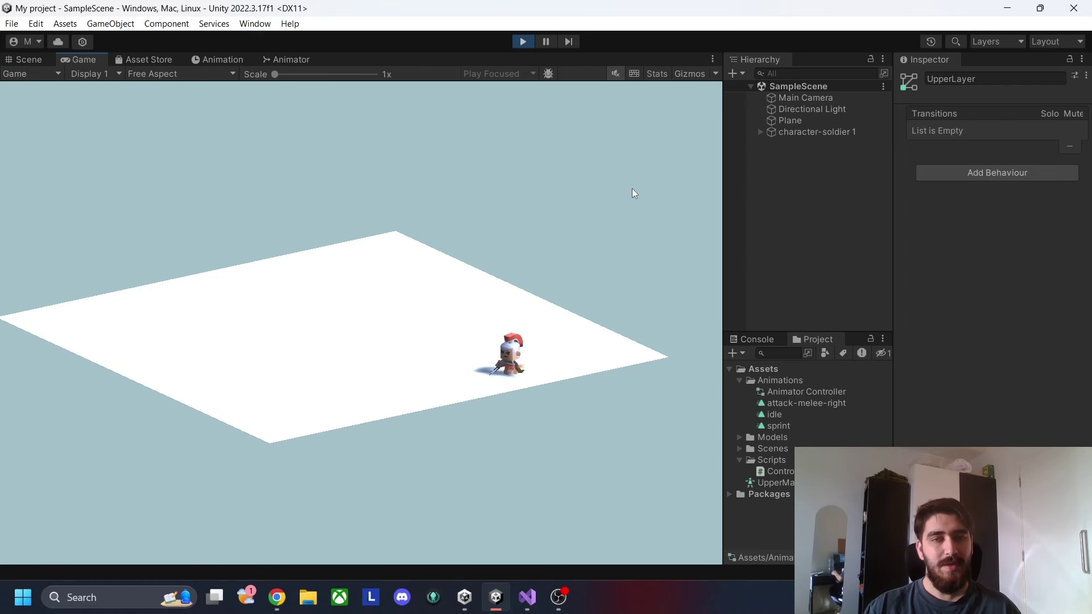
pyautogui.press('w')
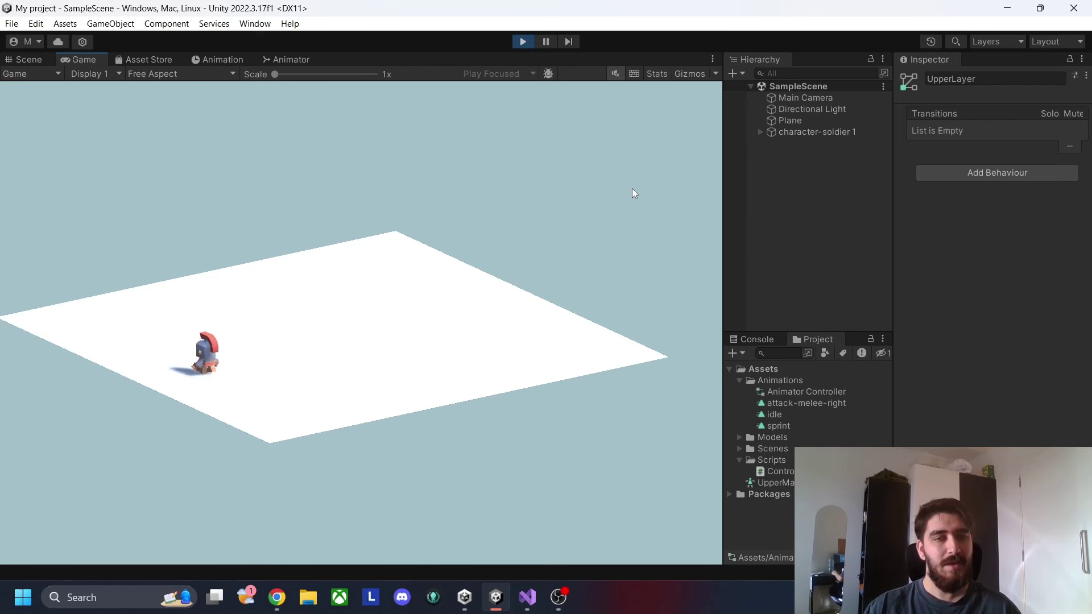
# Step: Keep steering the soldier back and forth between the plane's centre and left side
pyautogui.press('d')
pyautogui.press('s')
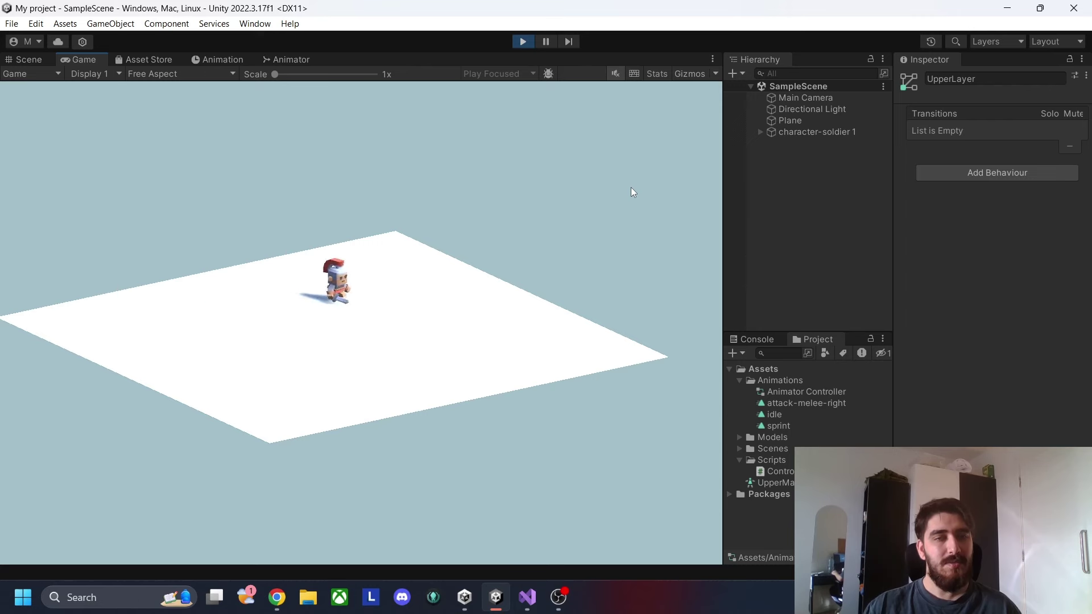
pyautogui.press('a')
pyautogui.press('w')
pyautogui.press('d')
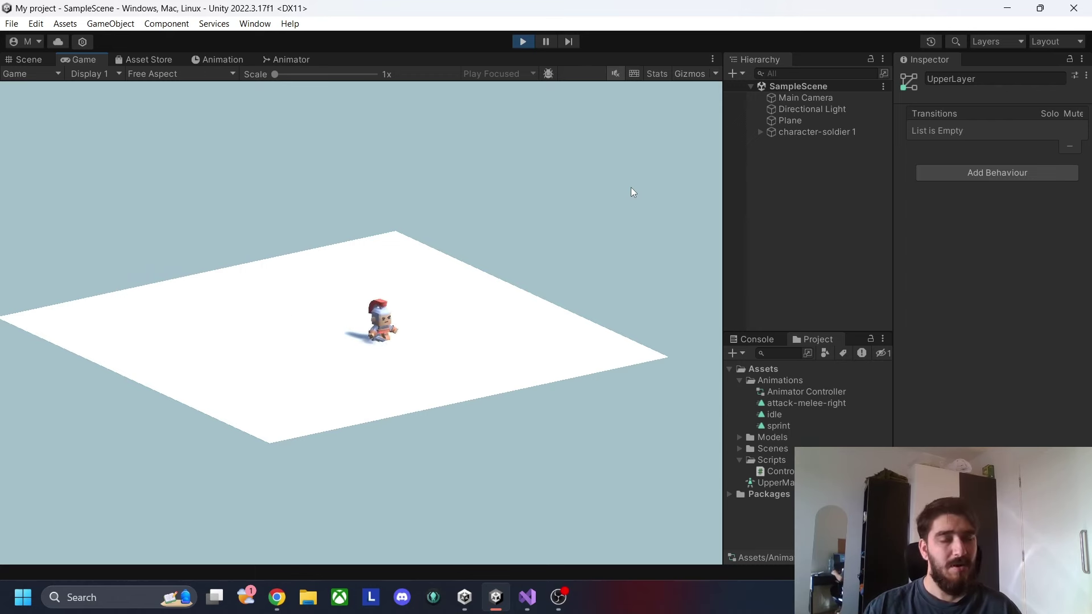
pyautogui.press('a')
pyautogui.press('w')
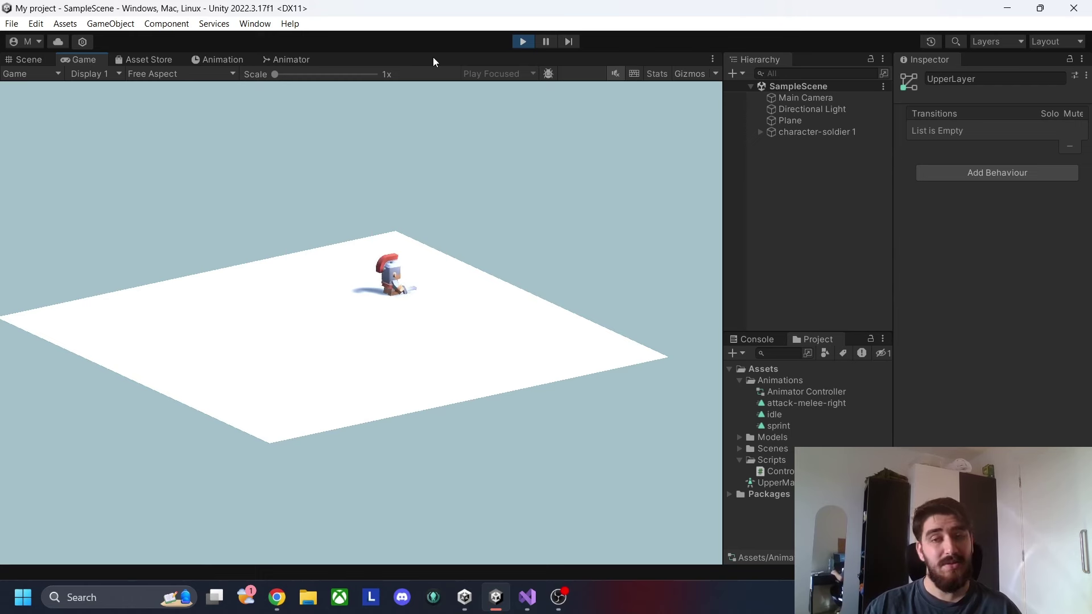
# Step: Clear the selection and exit Play mode, returning the soldier to its start
pyautogui.click(867, 263)
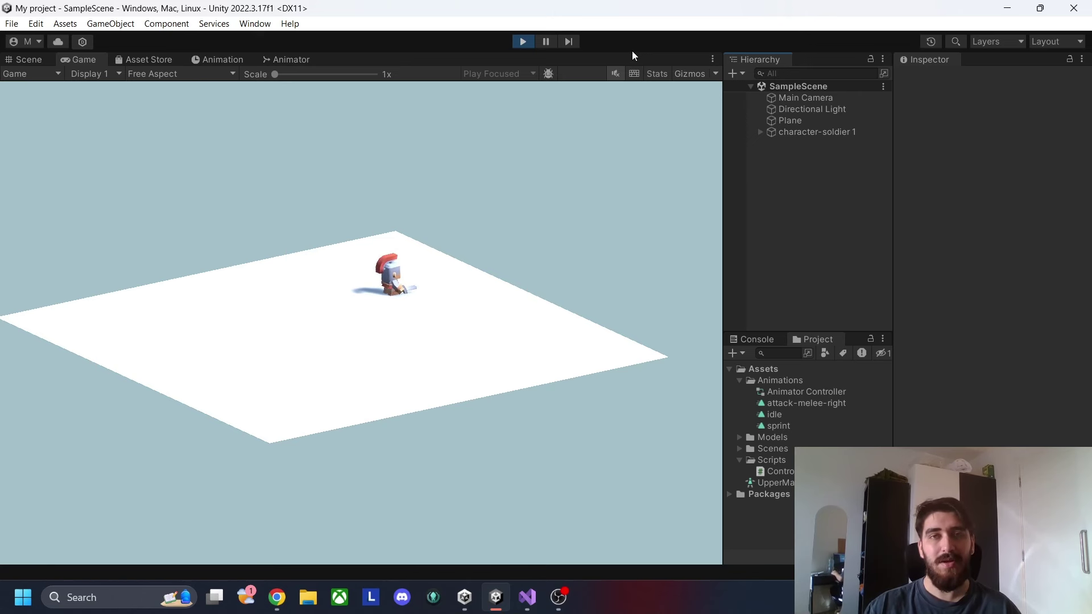
pyautogui.click(524, 44)
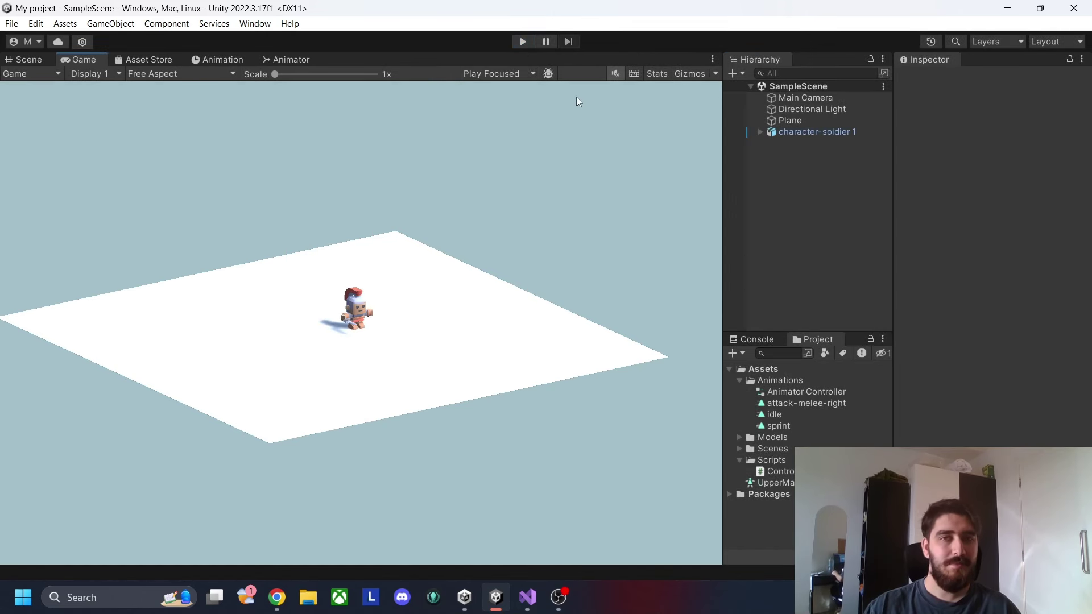